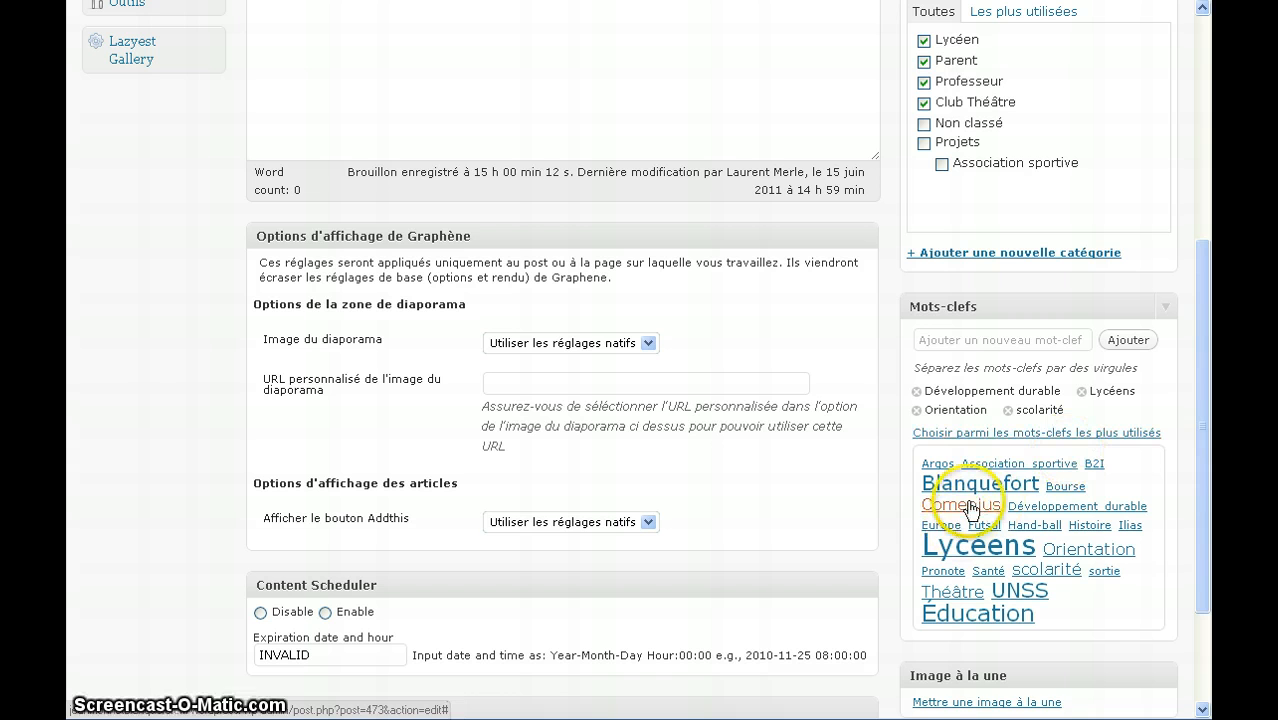
# - Add the frequently used keywords Blanquefort and Éducation to the article
pyautogui.click(980, 484)
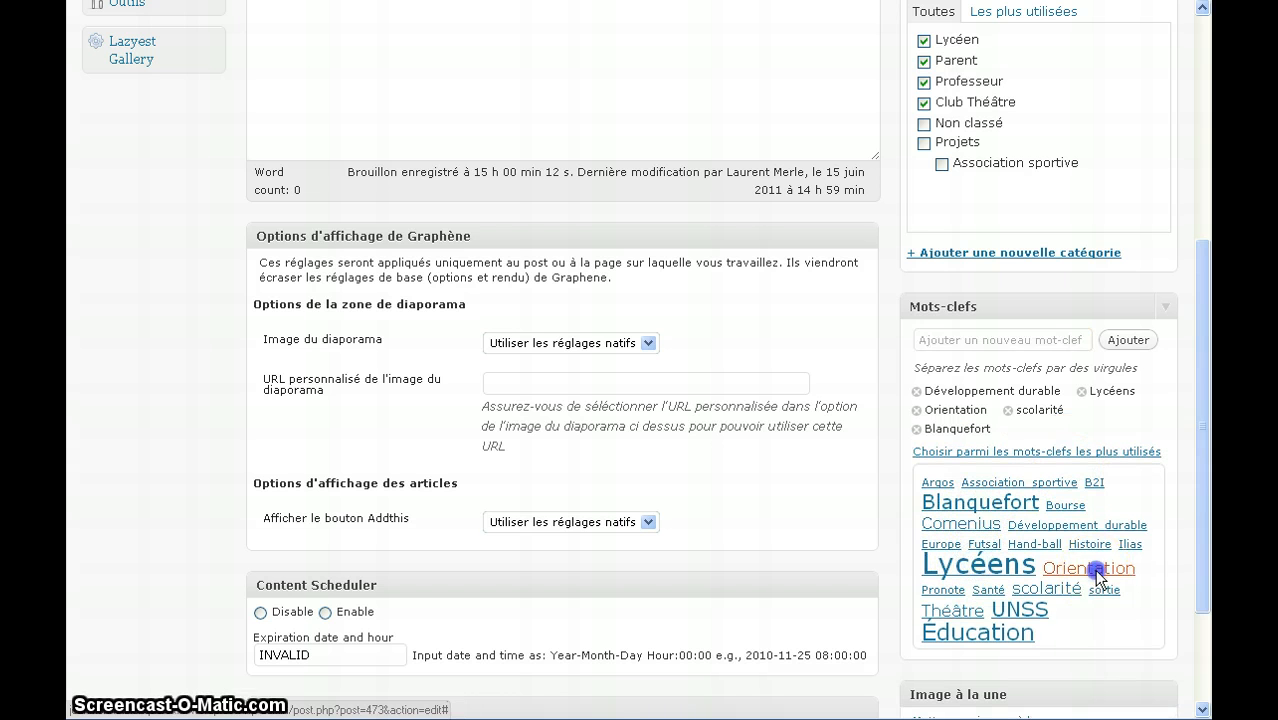
pyautogui.click(995, 632)
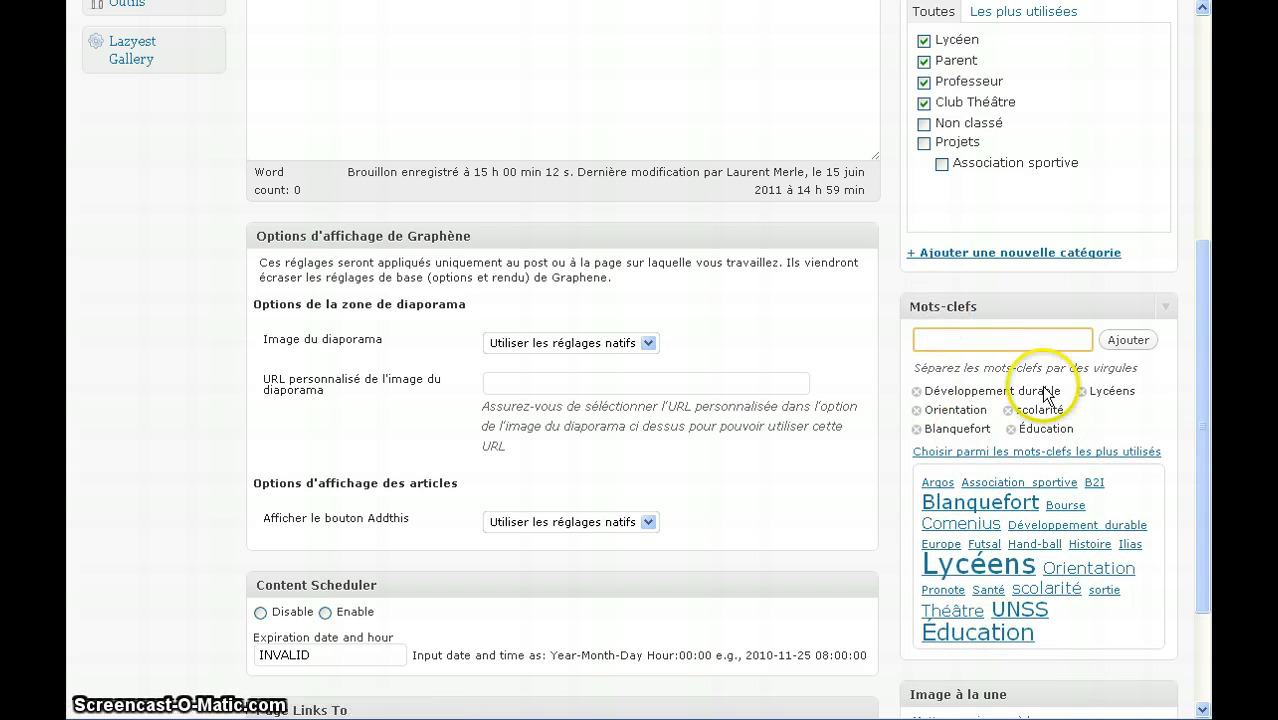
# - Try entering "xfghdfgh" in the article's visual editor, clear it, and return to HTML editing
pyautogui.moveTo(1196, 410); pyautogui.dragTo(1180, 122)
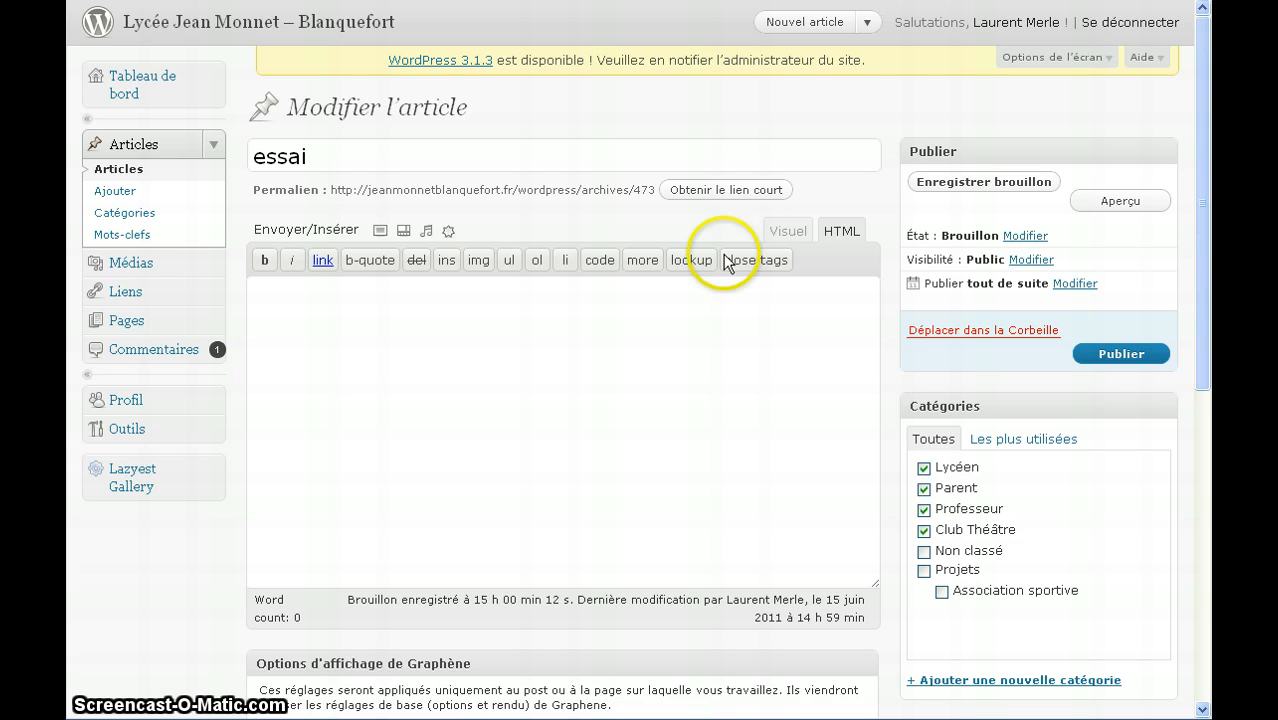
pyautogui.click(797, 232)
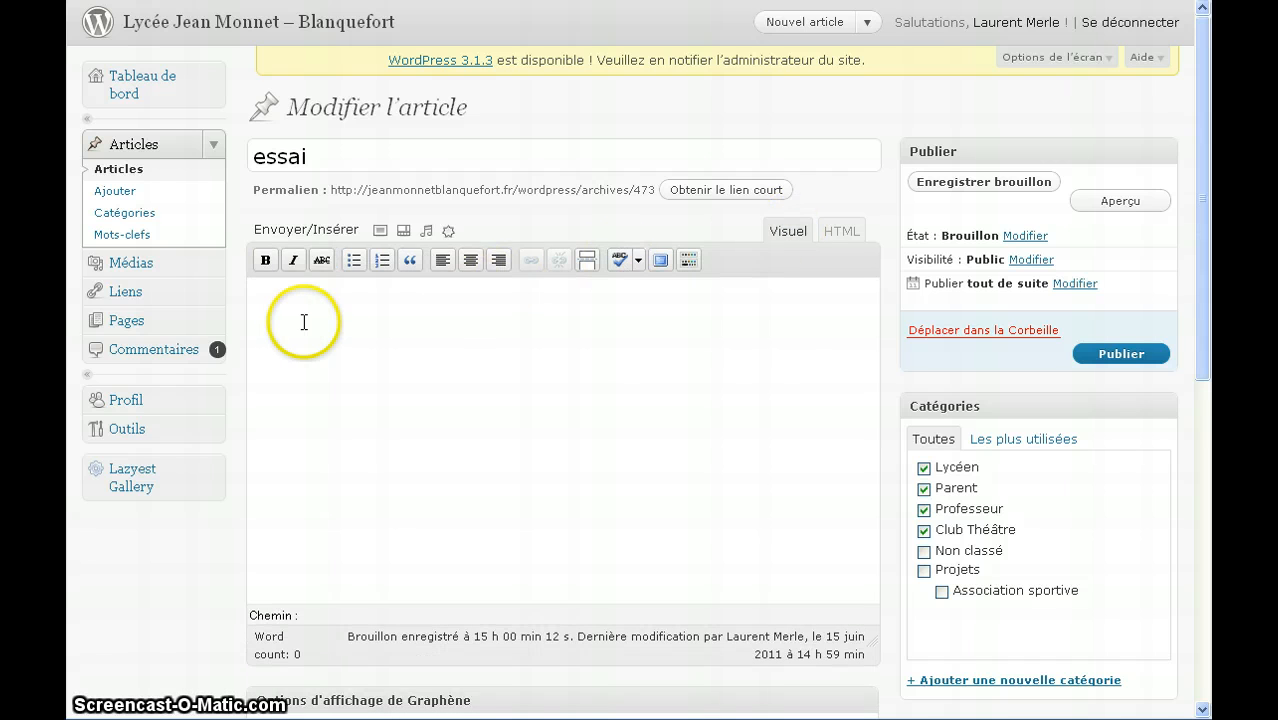
pyautogui.write('xfghdfgh')
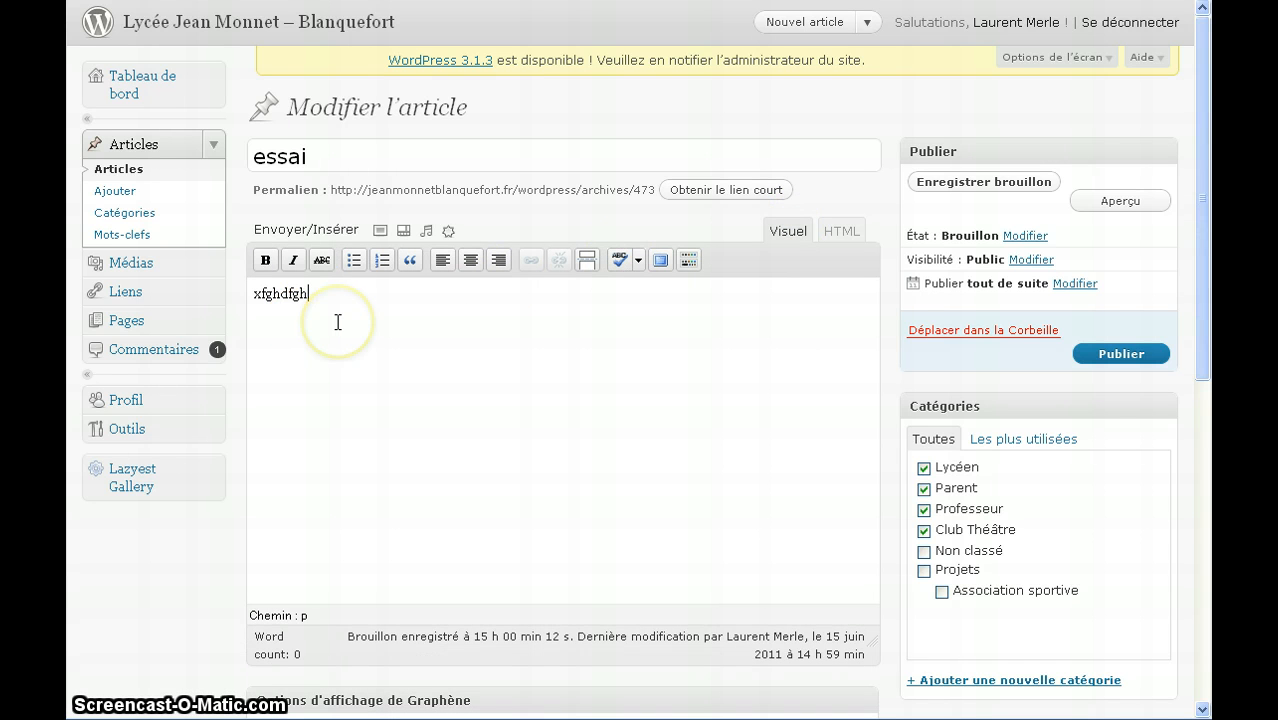
pyautogui.press('BackSpace')
pyautogui.click(842, 232)
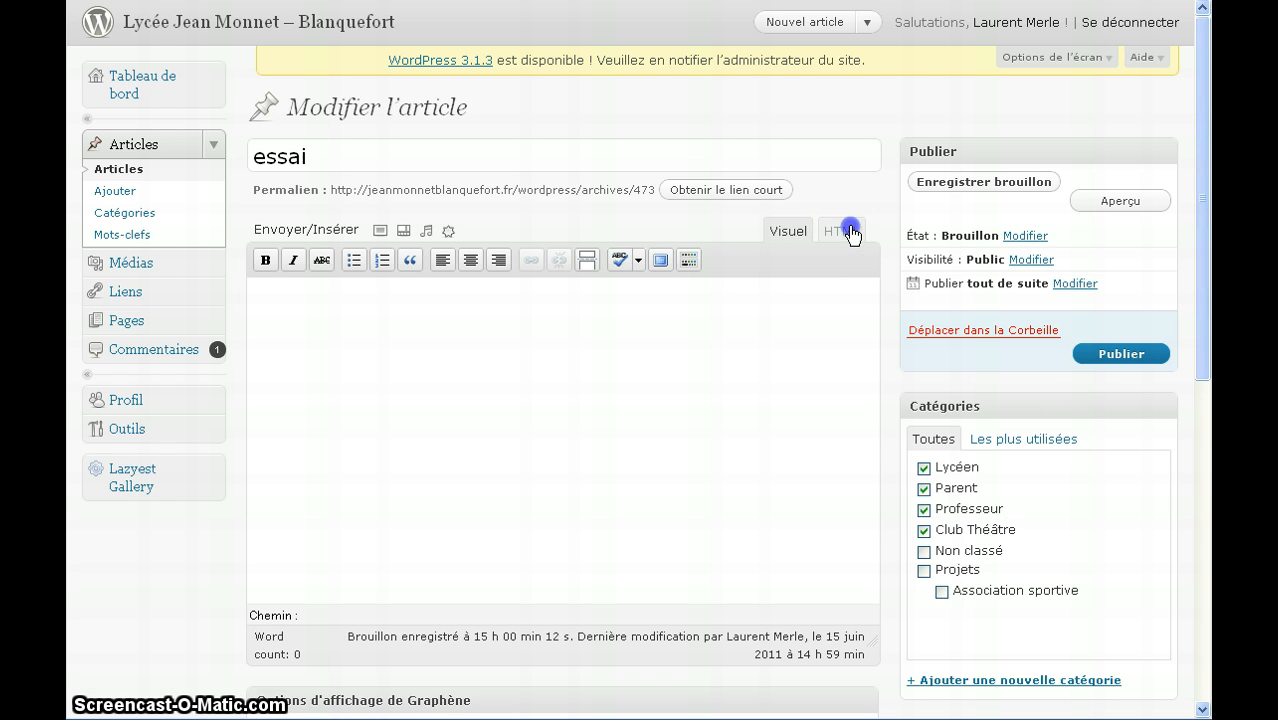
# - Switch to the Google Docs presentation on musical and audiovisual works and open its publishing and embedding settings
pyautogui.click(460, 346)
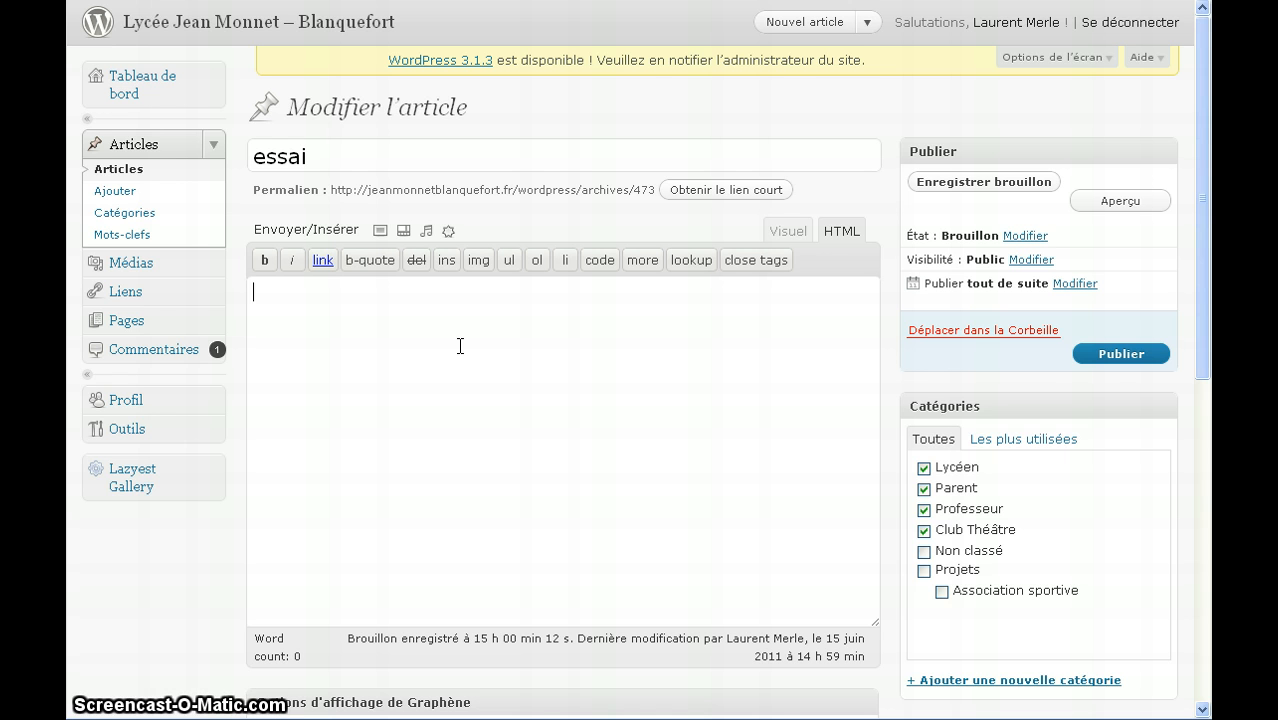
pyautogui.click(369, 414)
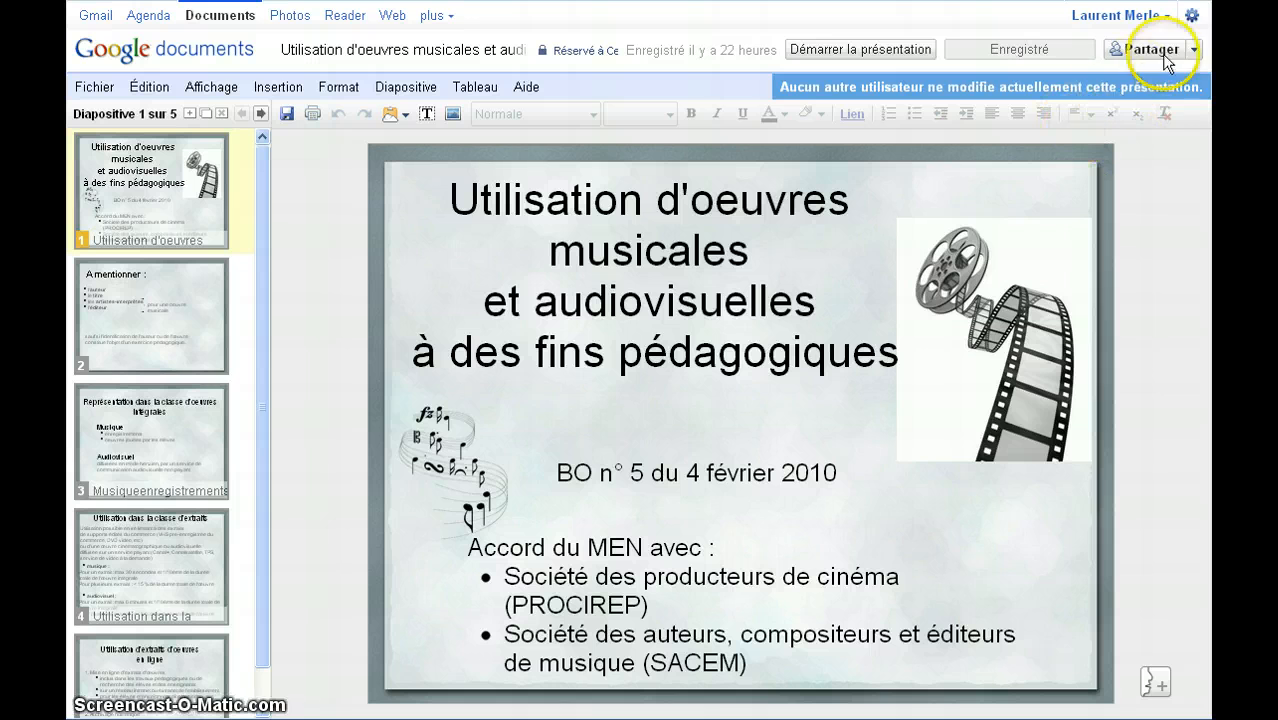
pyautogui.click(1194, 52)
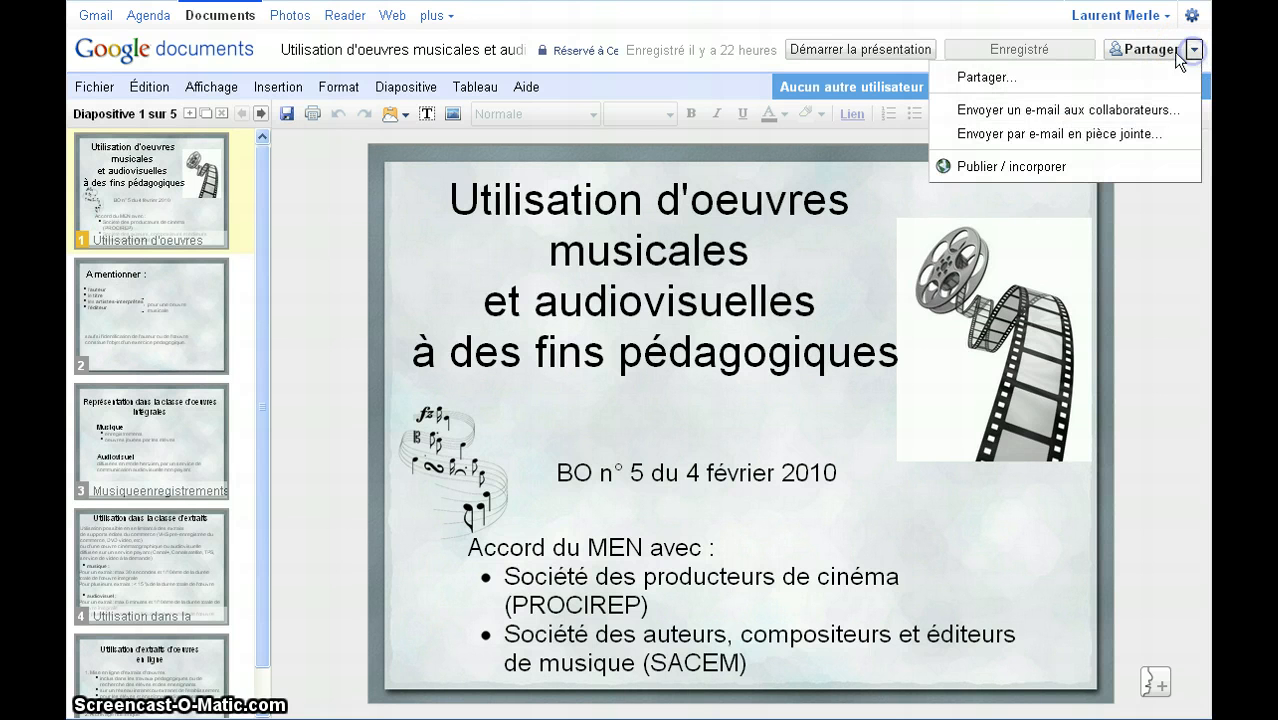
pyautogui.click(1027, 168)
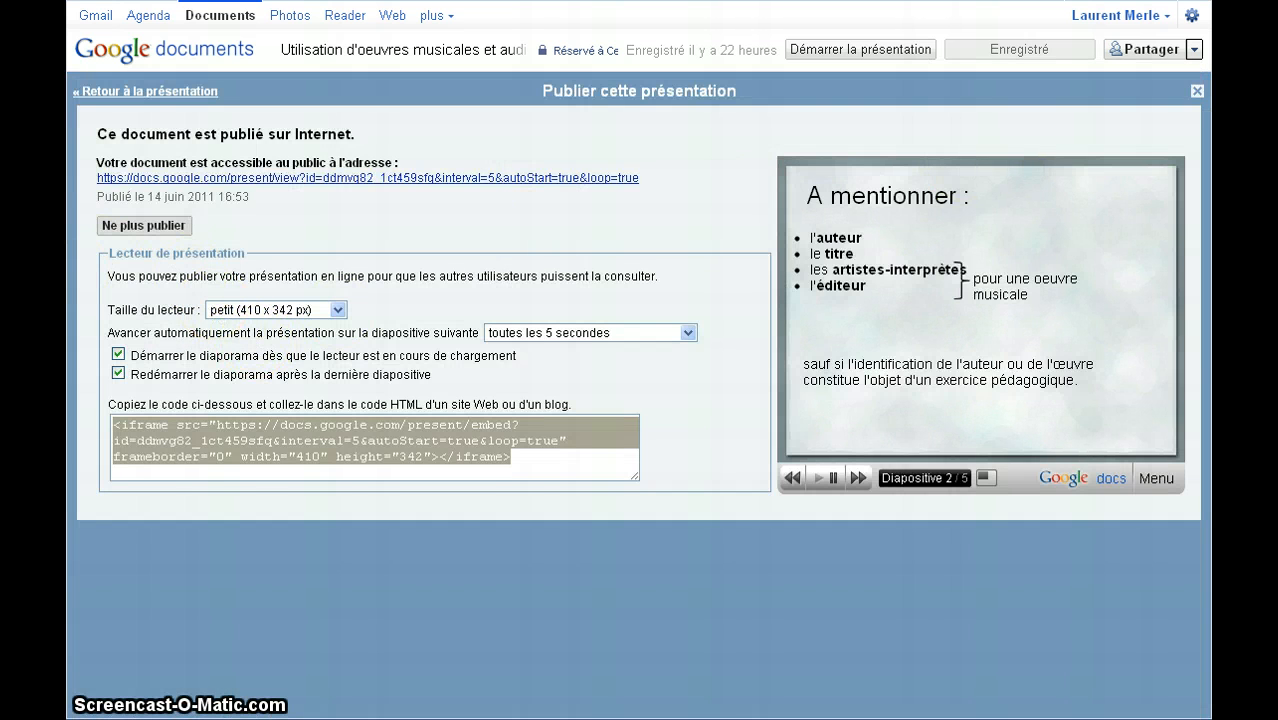
# - Set the published presentation to advance to the next slide every 3 seconds
pyautogui.click(388, 295)
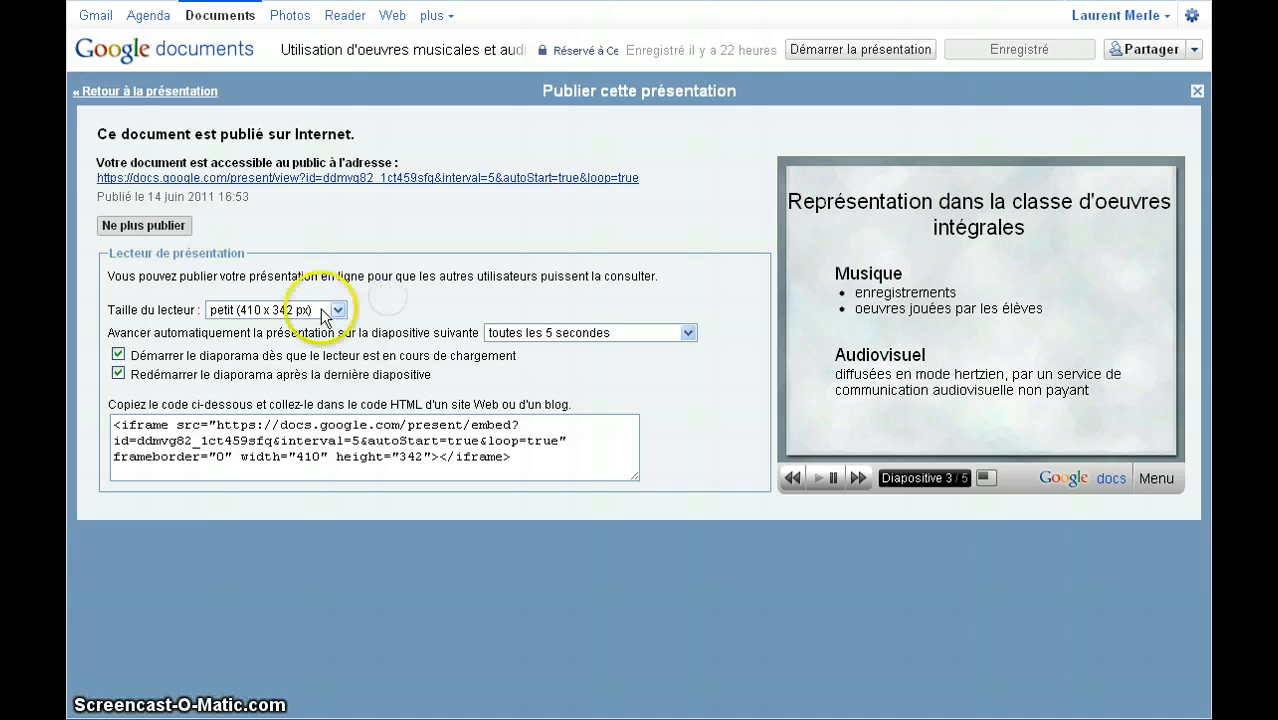
pyautogui.click(563, 336)
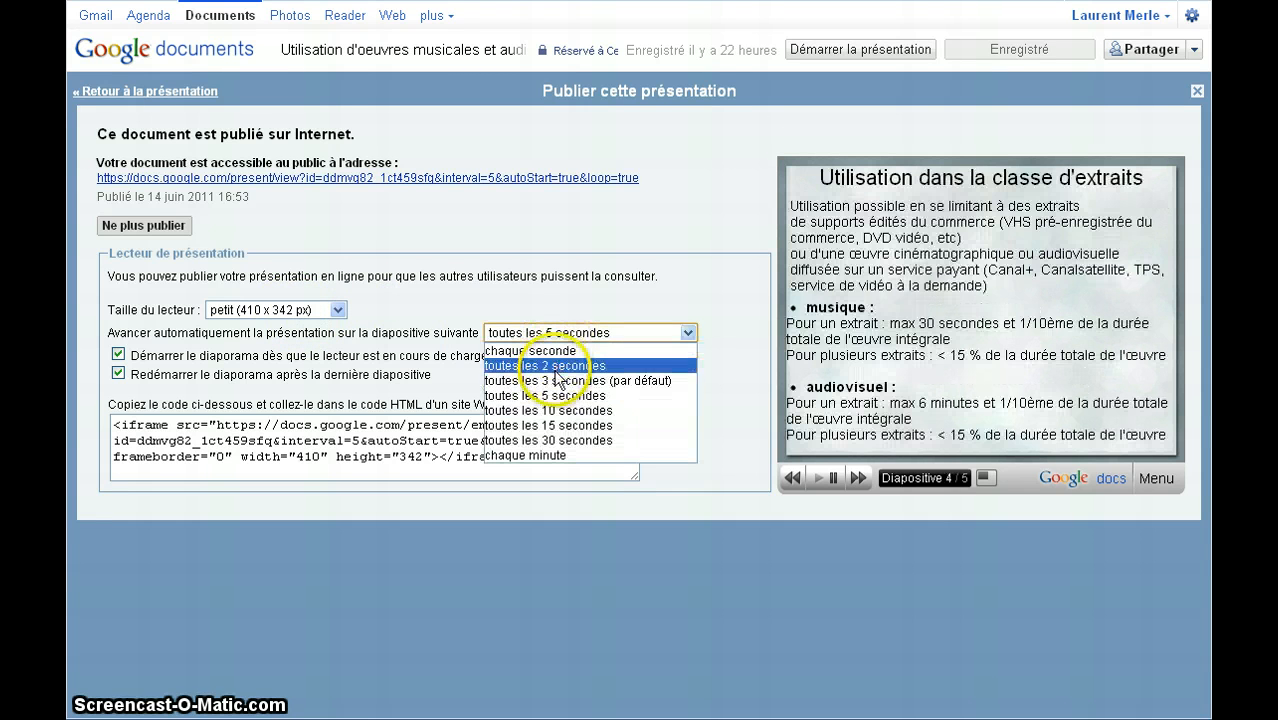
pyautogui.click(553, 380)
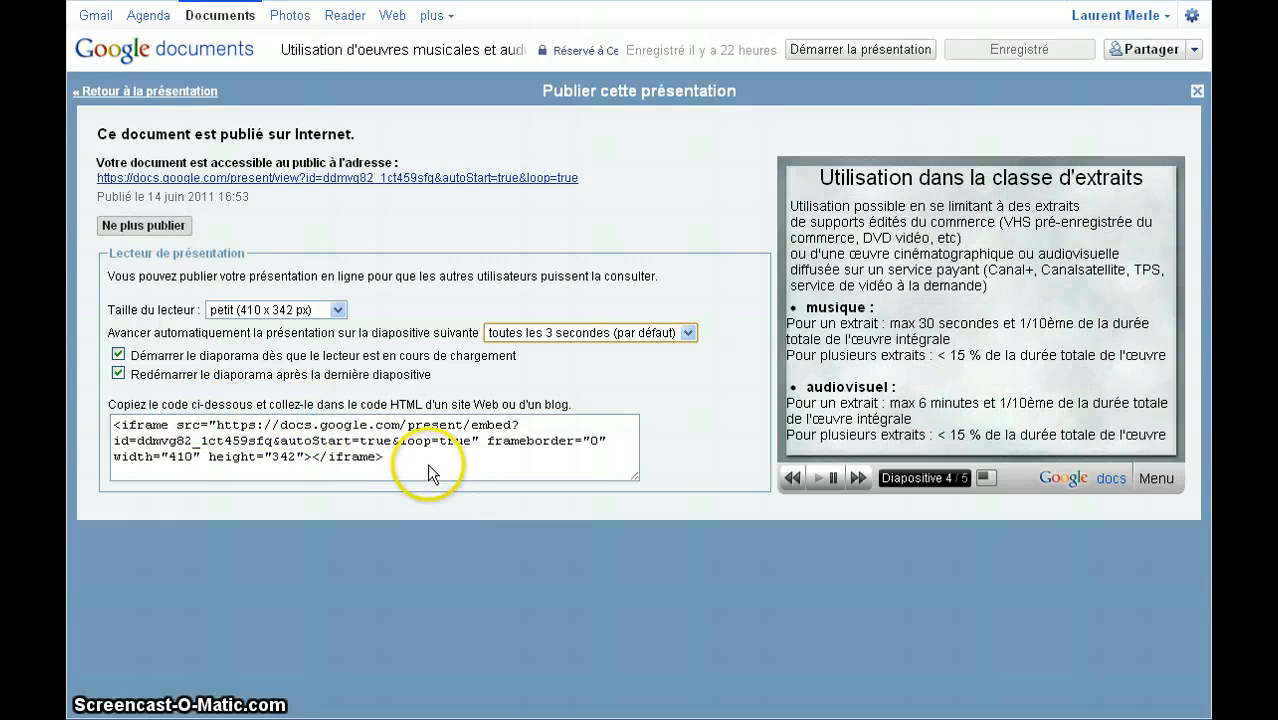
# - Copy the presentation's iframe embed code and paste it into the HTML body of the WordPress article "essai"
pyautogui.moveTo(427, 463); pyautogui.dragTo(135, 425)
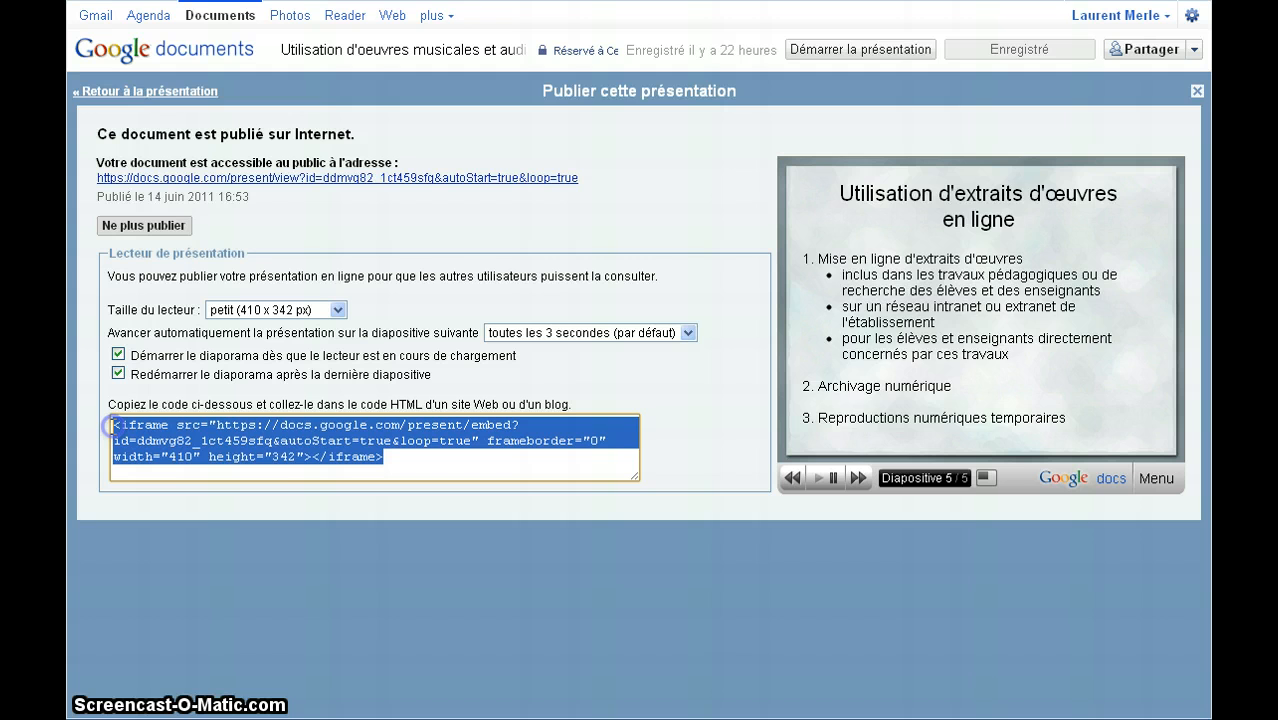
pyautogui.rightClick(311, 451)
pyautogui.click(388, 518)
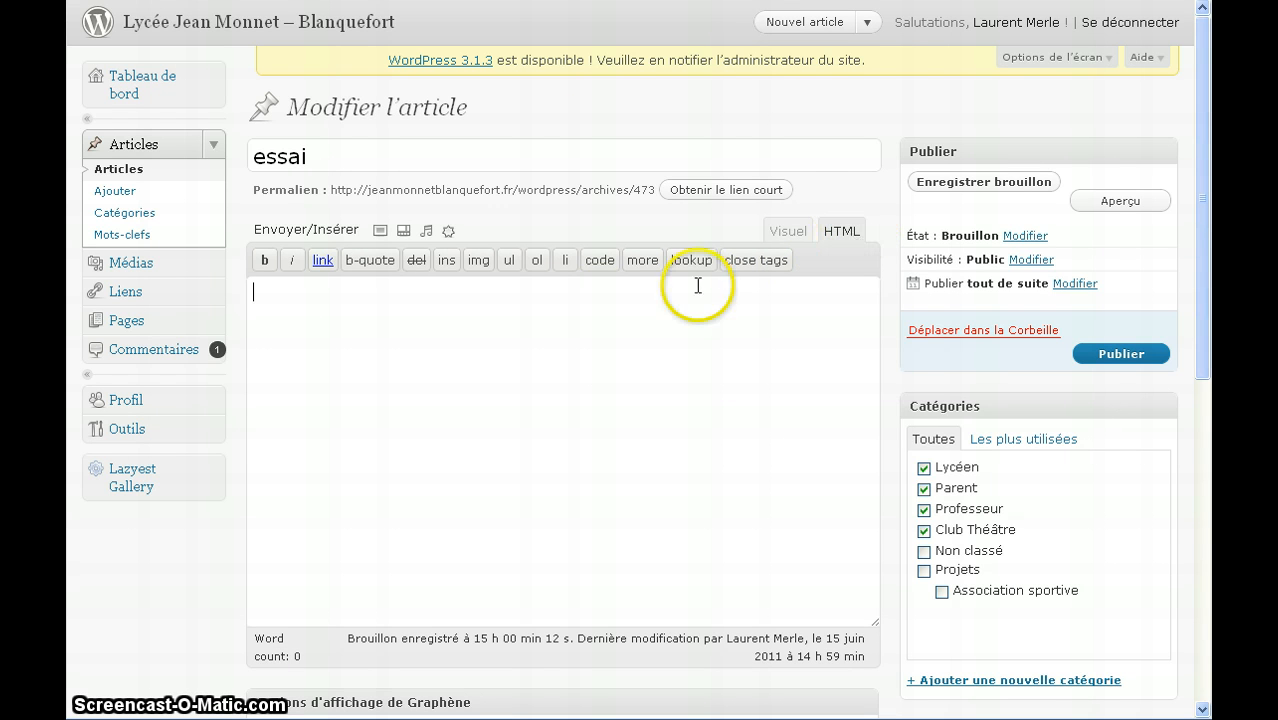
pyautogui.rightClick(659, 299)
pyautogui.click(700, 385)
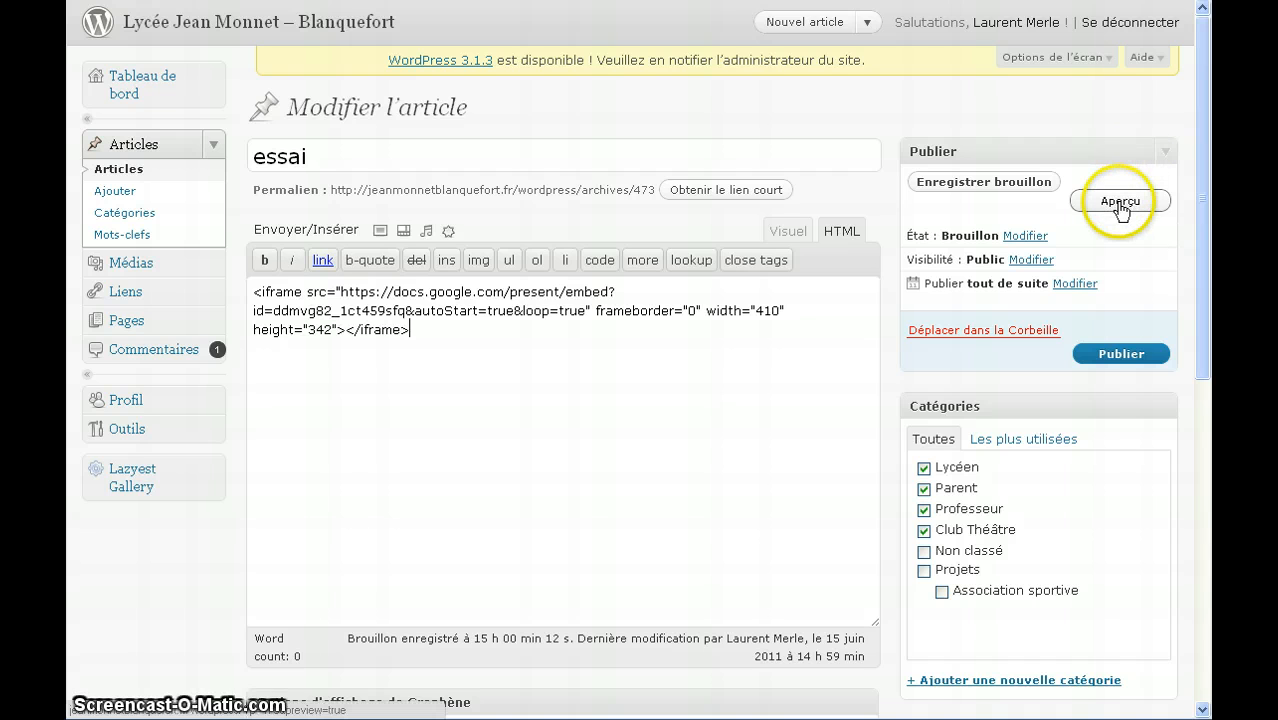
# - Preview the article "essai", leaving the edit page, and check the embedded presentation player
pyautogui.click(1120, 202)
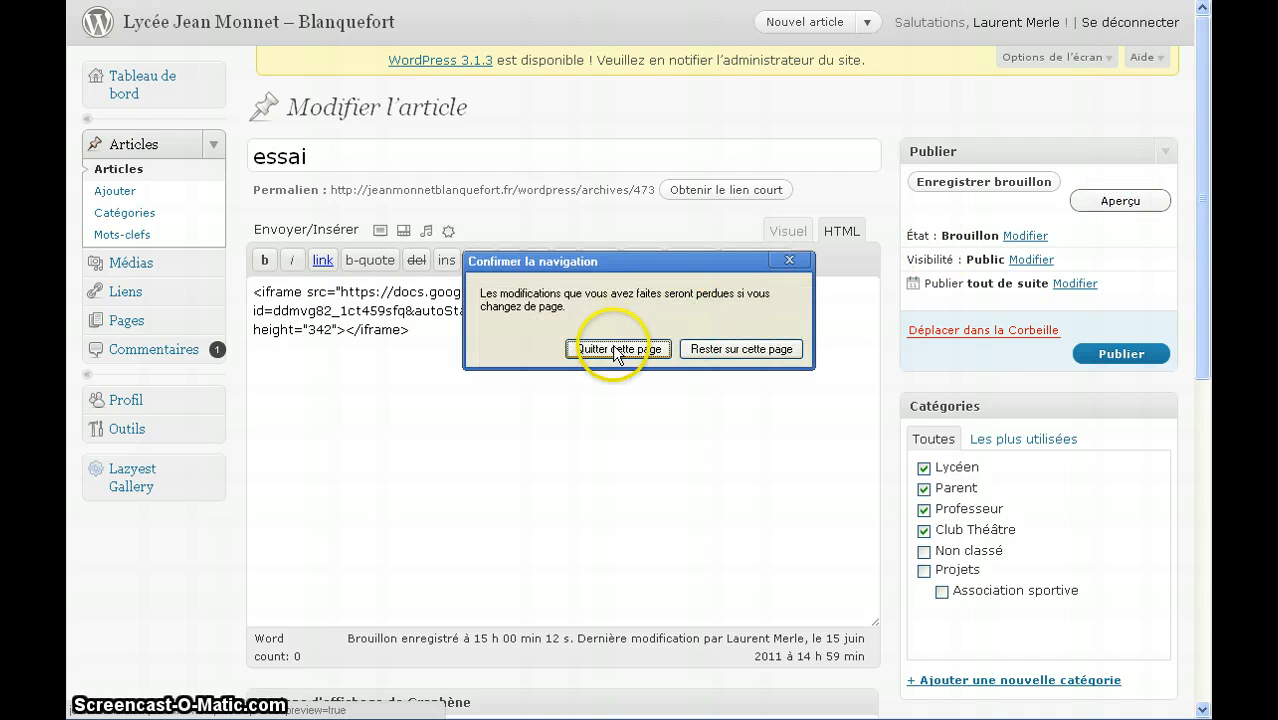
pyautogui.click(613, 348)
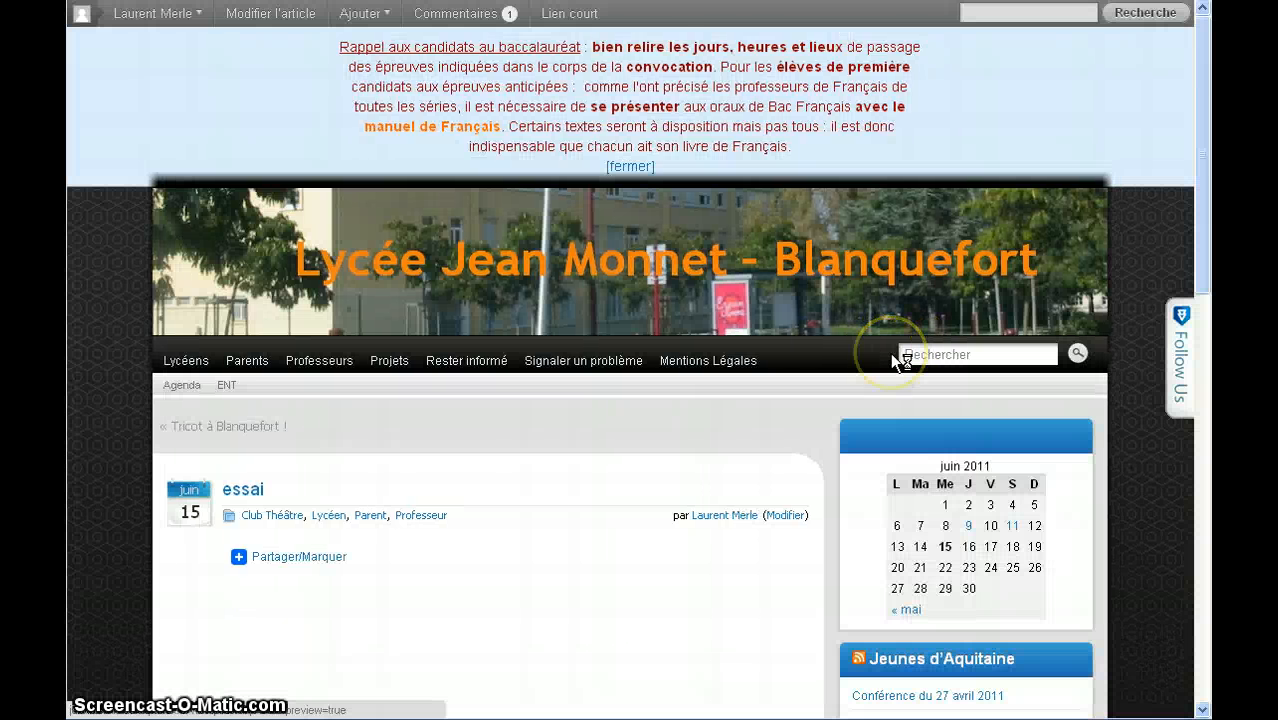
pyautogui.scroll(-2, 890, 352)
pyautogui.scroll(-4, 892, 353)
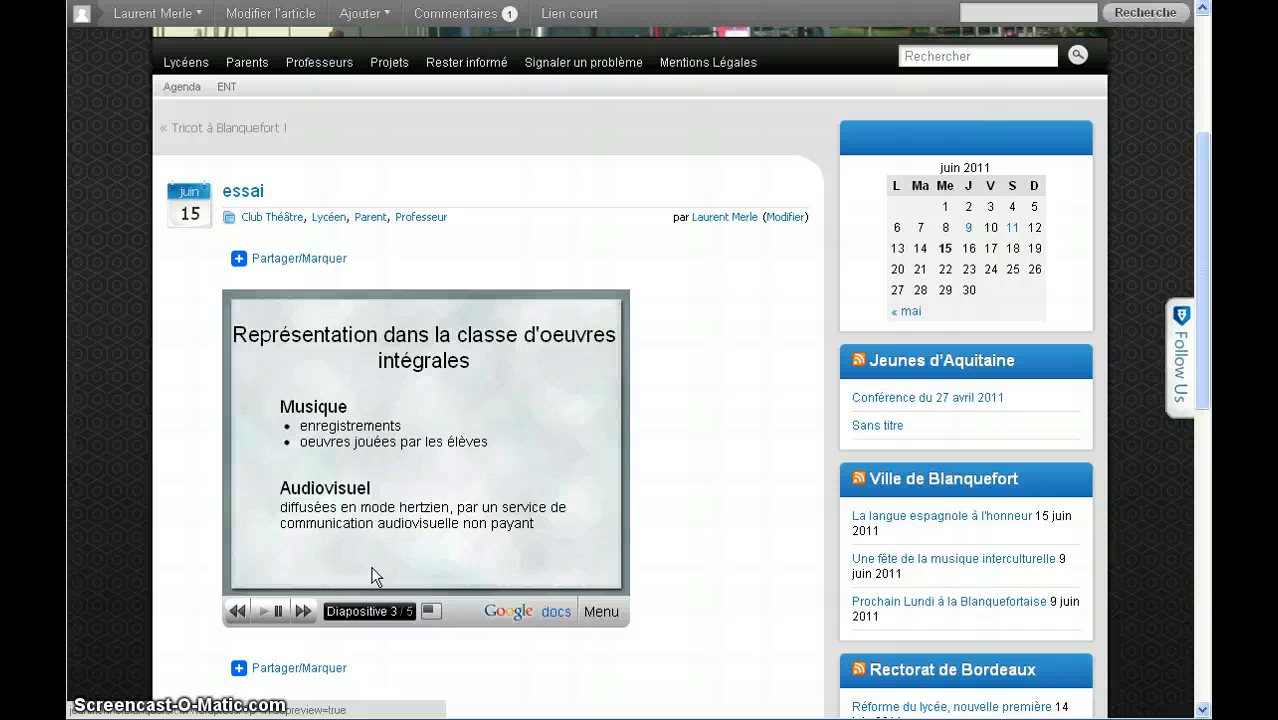
# - Reopen the article "essai" for editing and delete the presentation's embed code from its HTML body
pyautogui.click(782, 219)
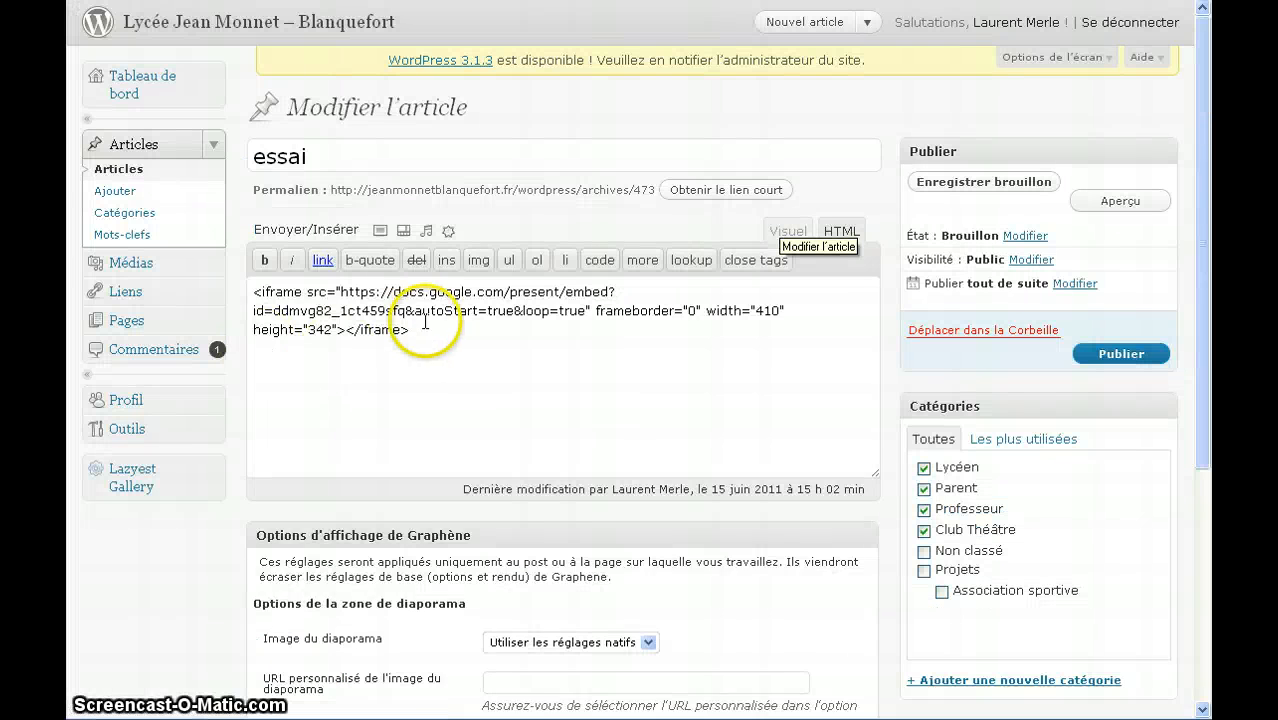
pyautogui.hotkey('ctrl', 'a')
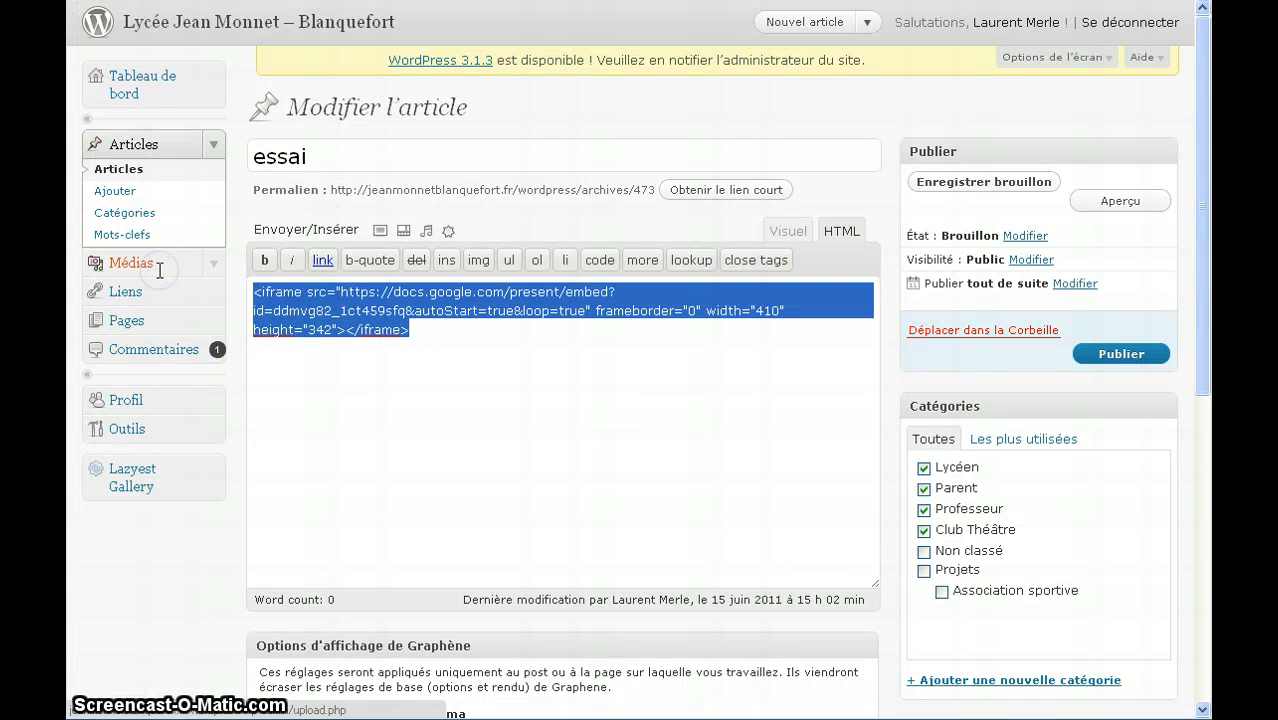
pyautogui.press('Delete')
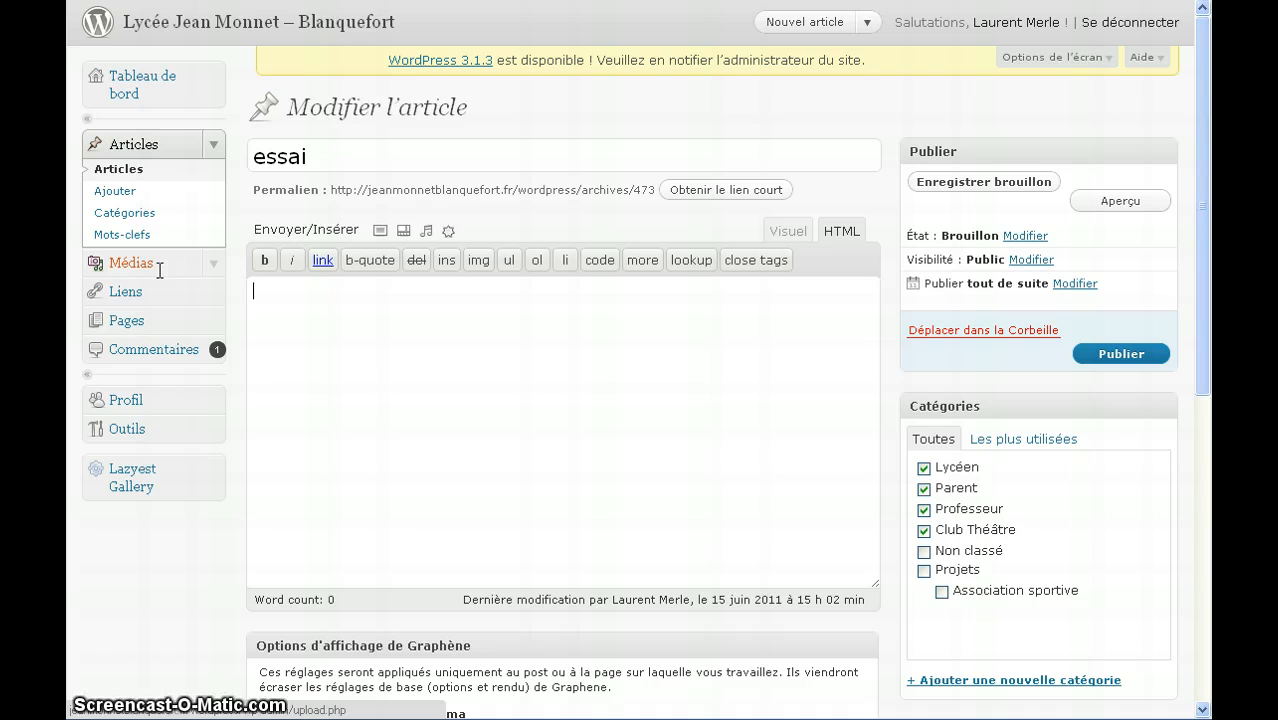
pyautogui.click(585, 420)
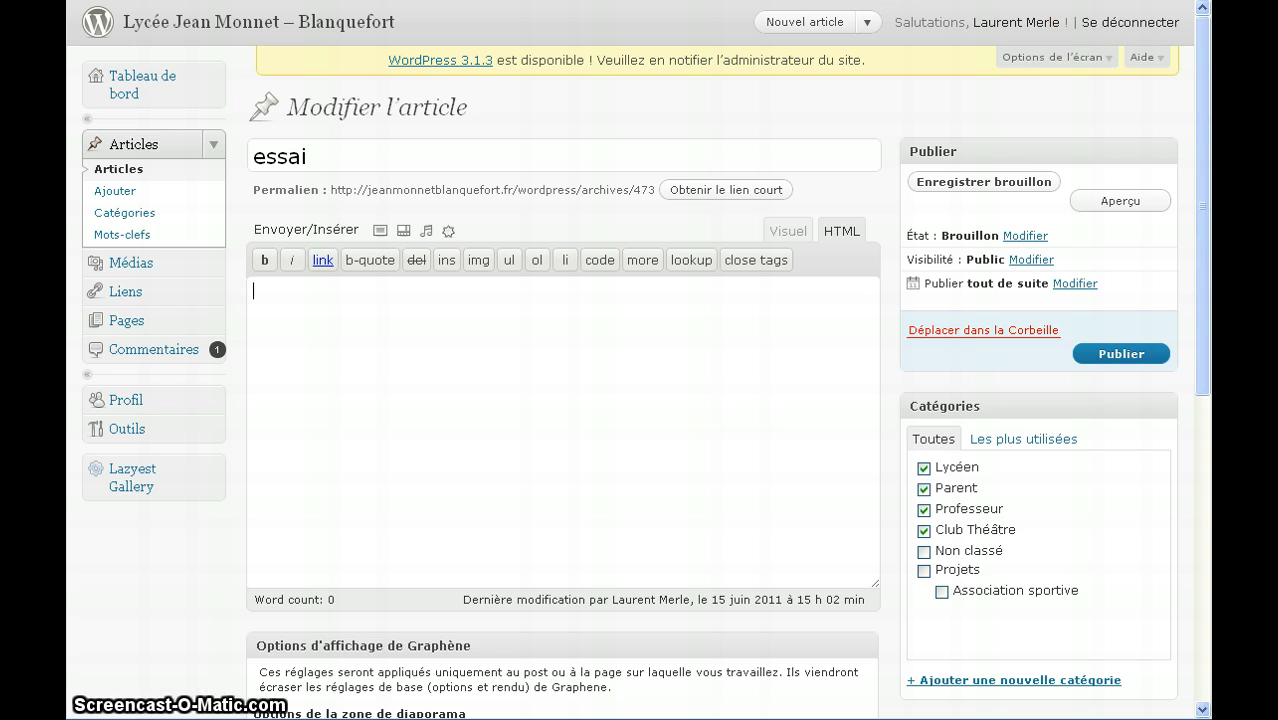
# - Create an embeddable slideshow of the Picasa album "Pelote d'Allen" at size Grande 400 px with captions displayed
pyautogui.hotkey('ctrl', 'Tab')
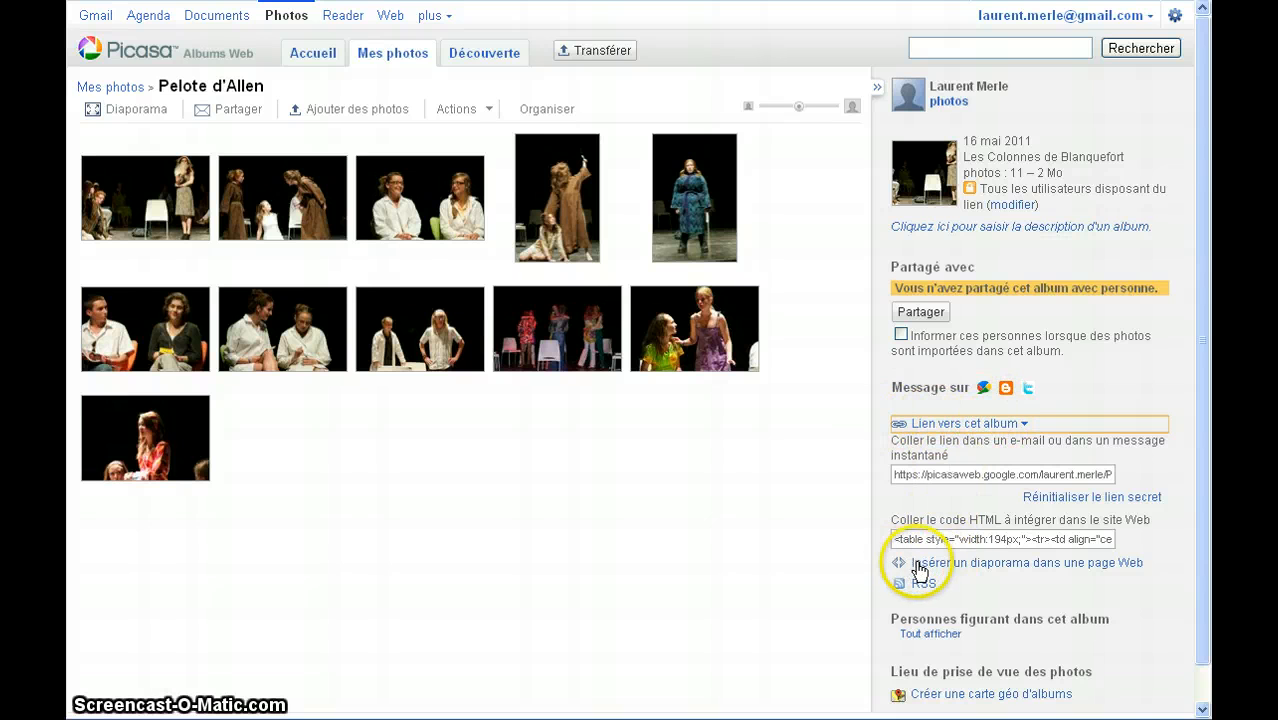
pyautogui.click(1017, 564)
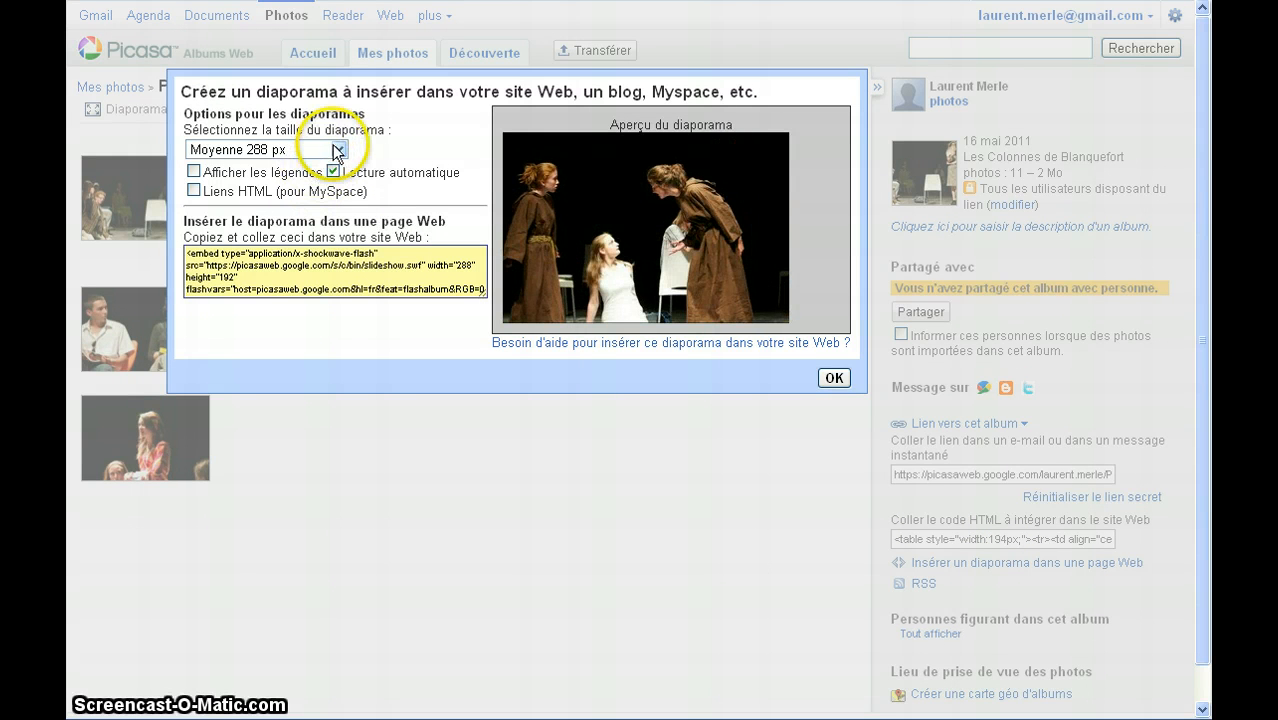
pyautogui.click(339, 149)
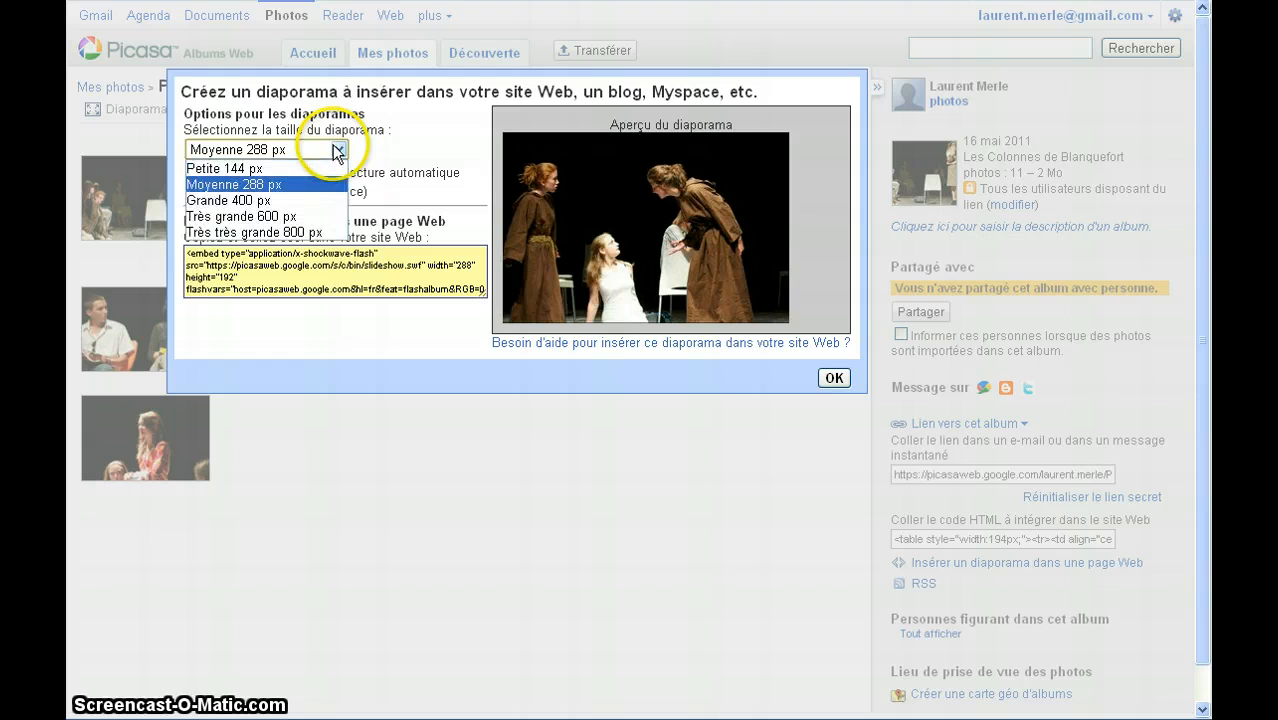
pyautogui.click(284, 201)
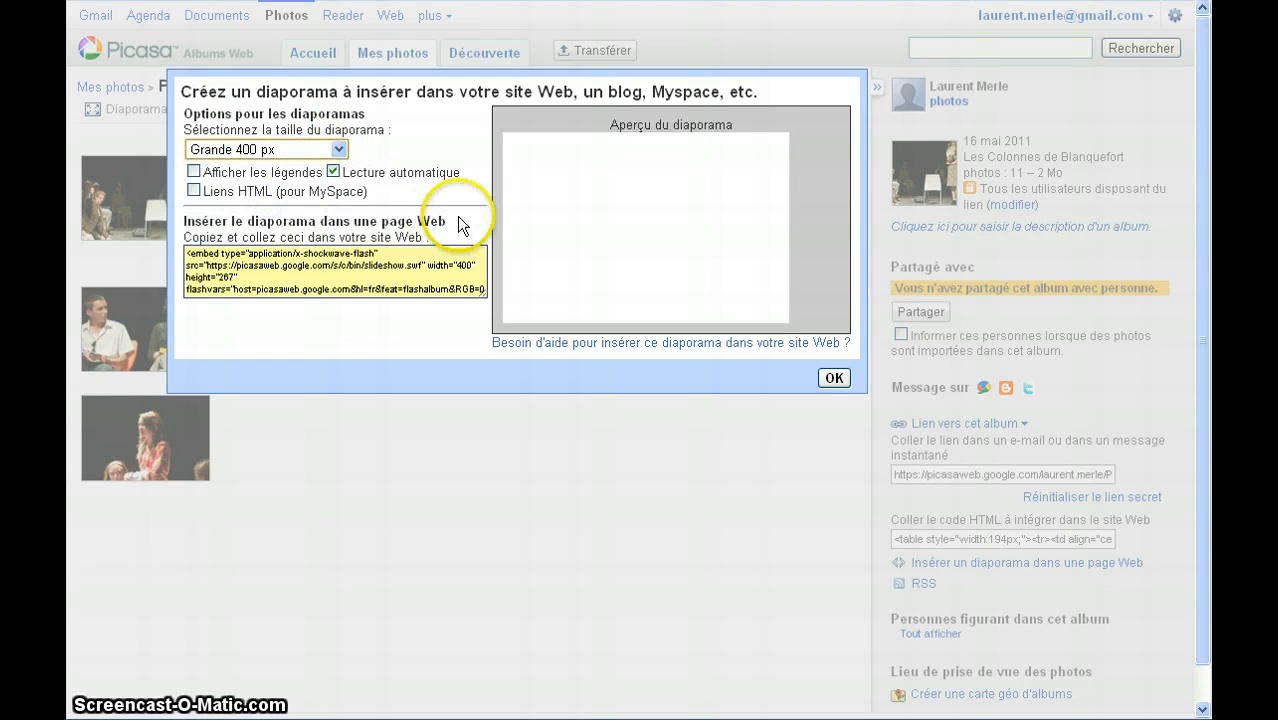
pyautogui.click(194, 172)
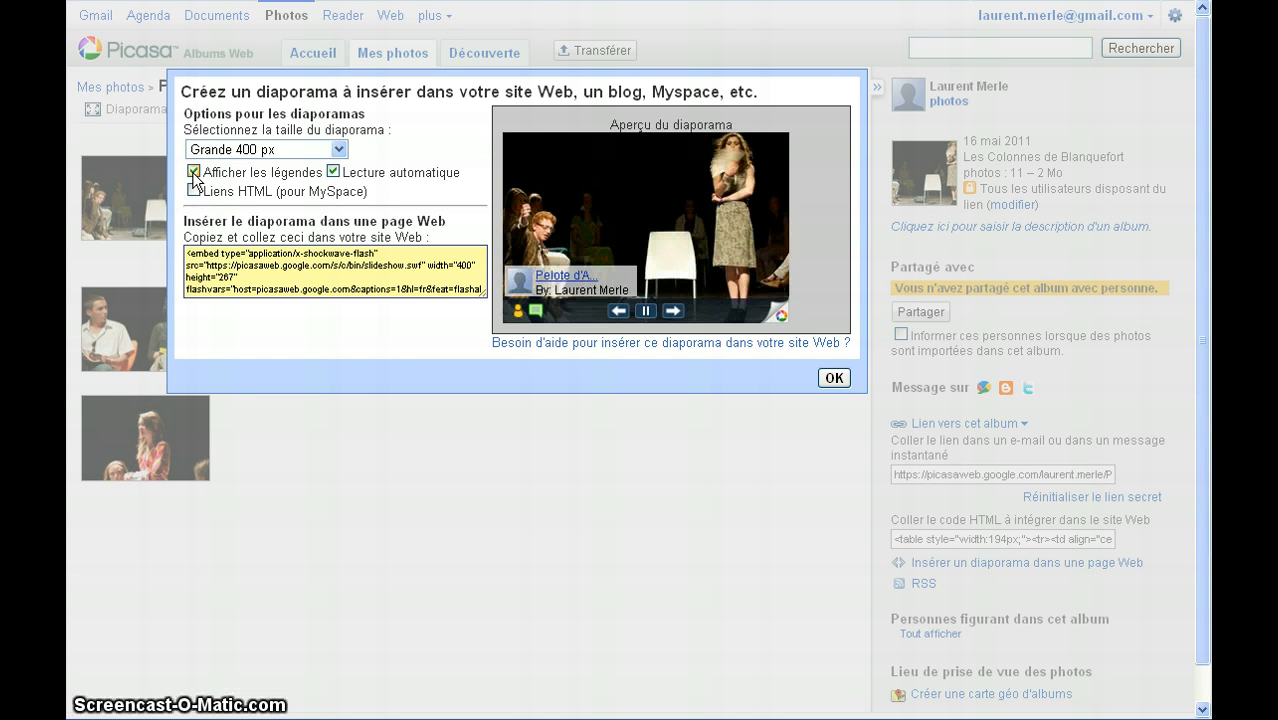
# - Copy the complete embed code of the Picasa slideshow
pyautogui.click(314, 284)
pyautogui.click(310, 282)
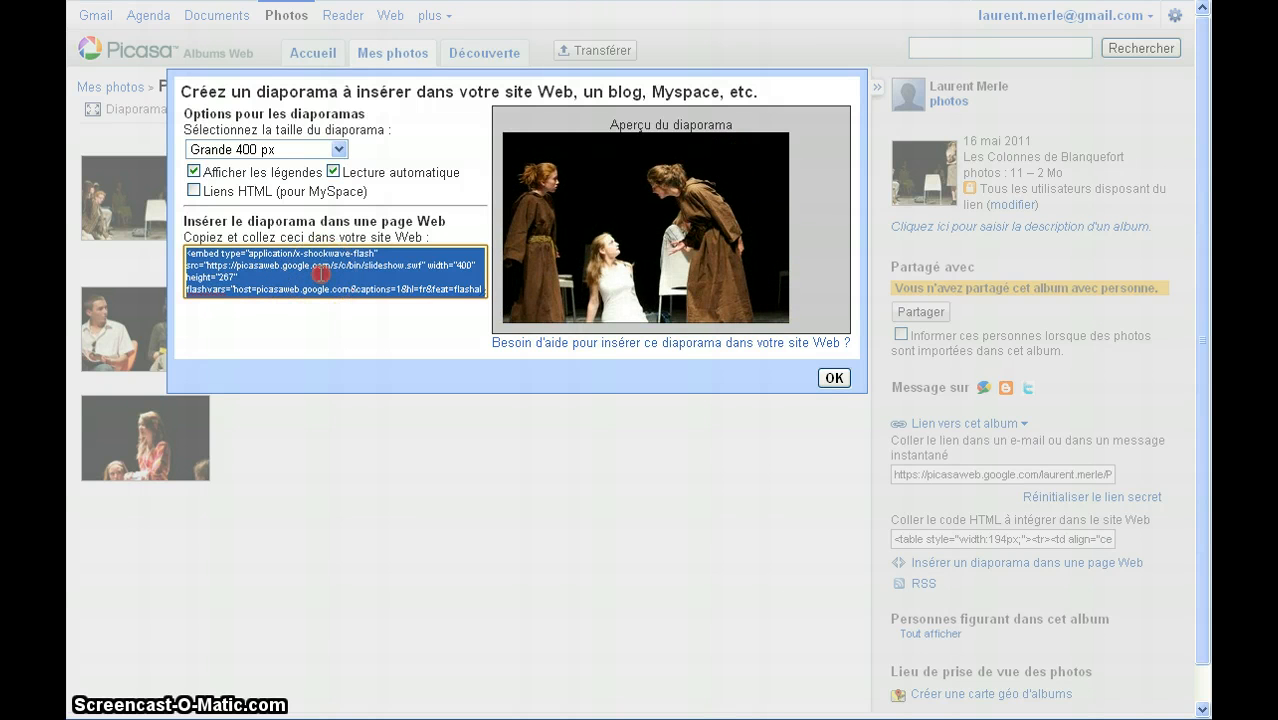
pyautogui.rightClick(321, 270)
pyautogui.click(357, 344)
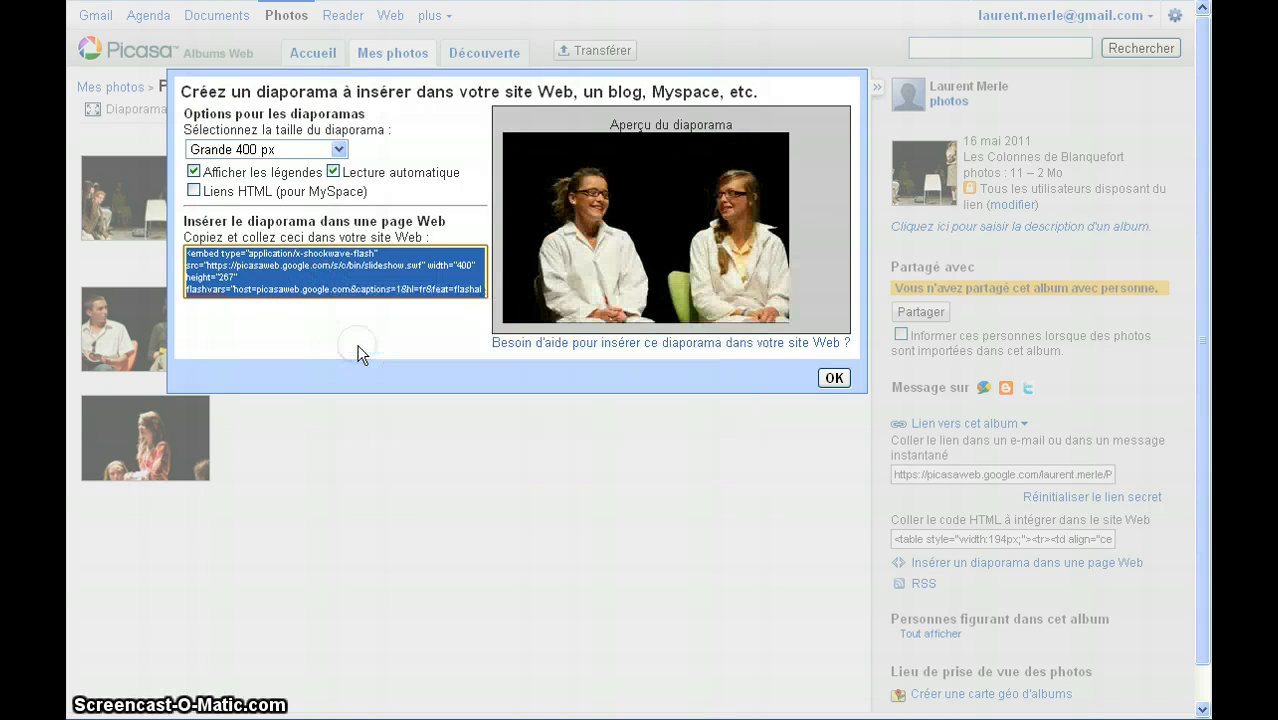
pyautogui.rightClick(345, 272)
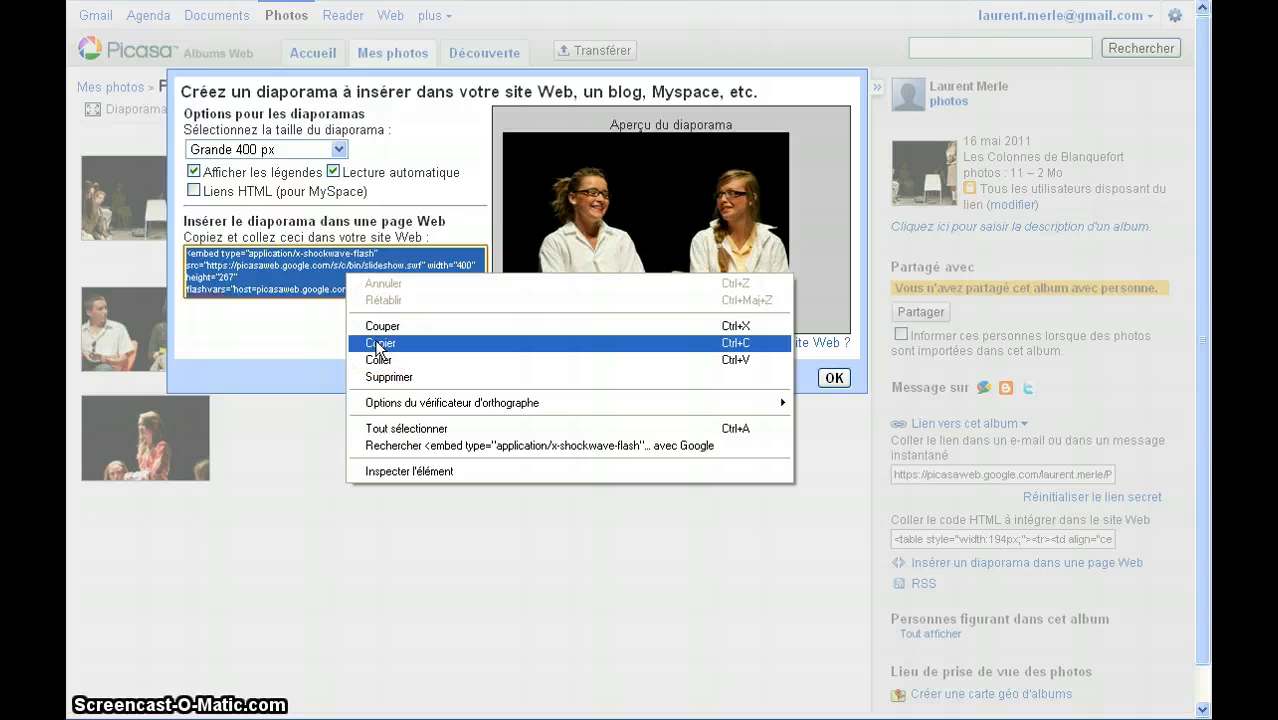
pyautogui.click(378, 344)
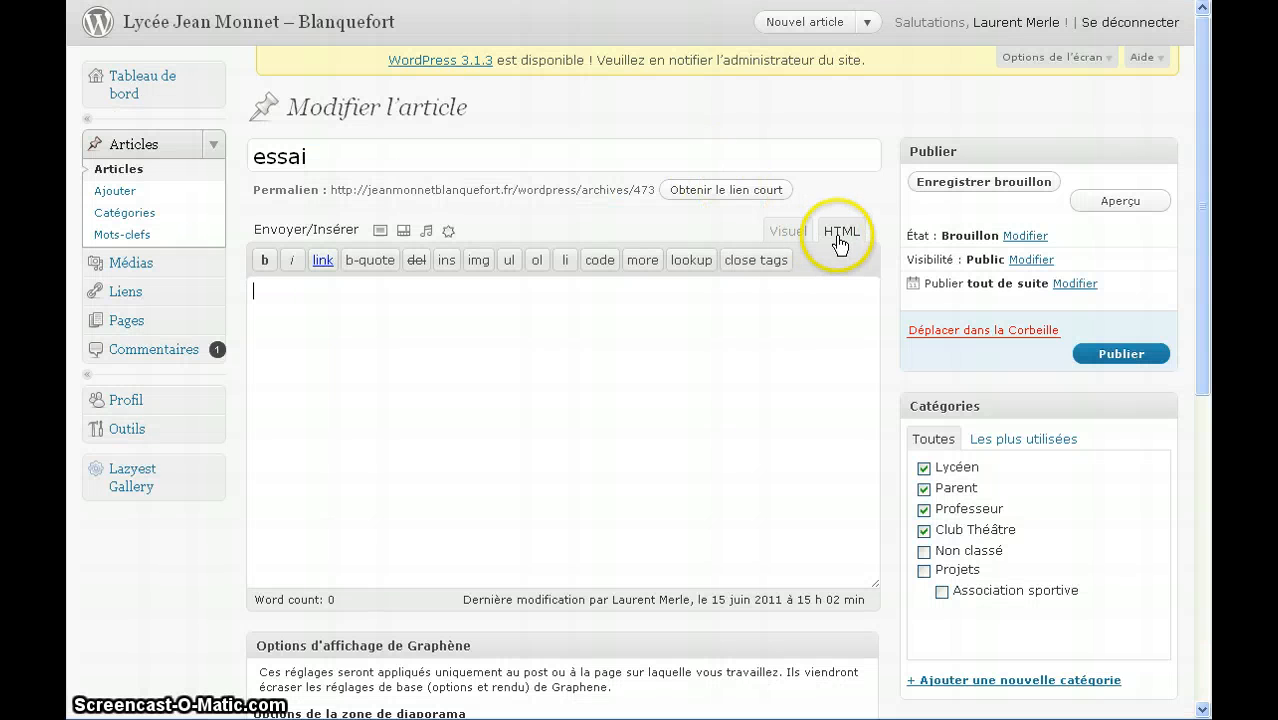
# - Paste the slideshow's embed code into the HTML body of the WordPress article "essai" and preview the article
pyautogui.click(608, 371)
pyautogui.rightClick(575, 328)
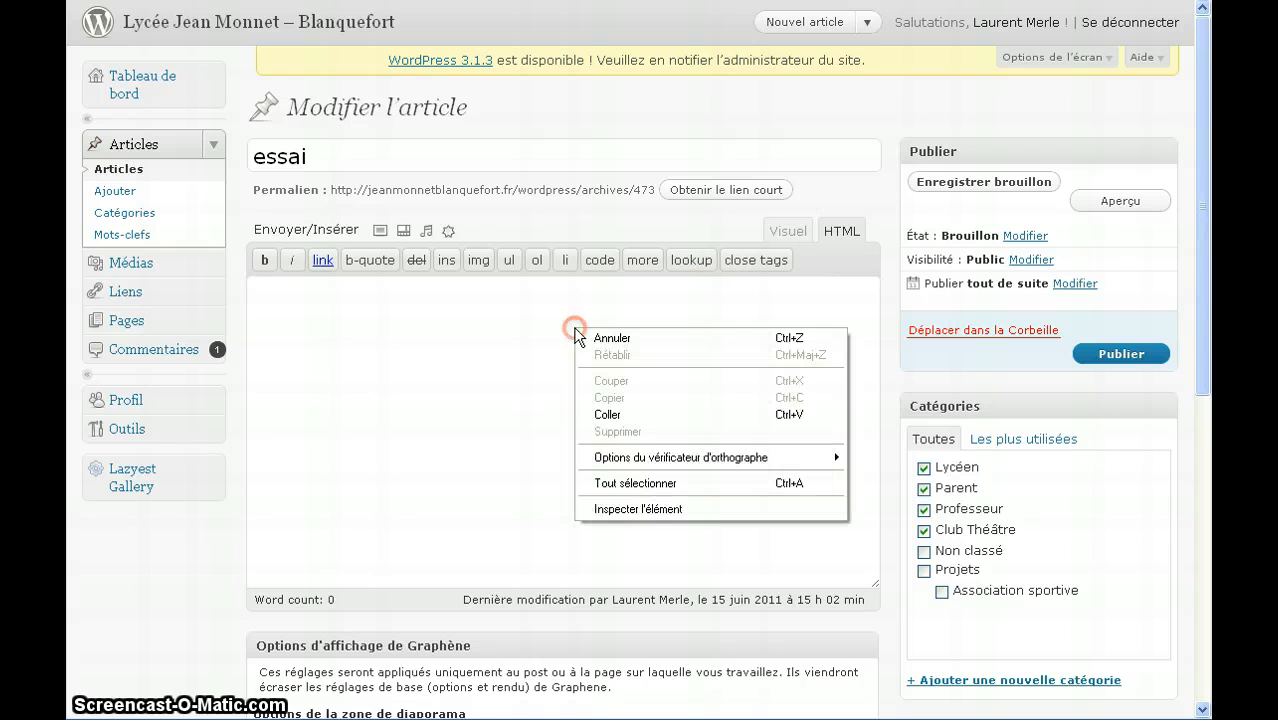
pyautogui.click(622, 414)
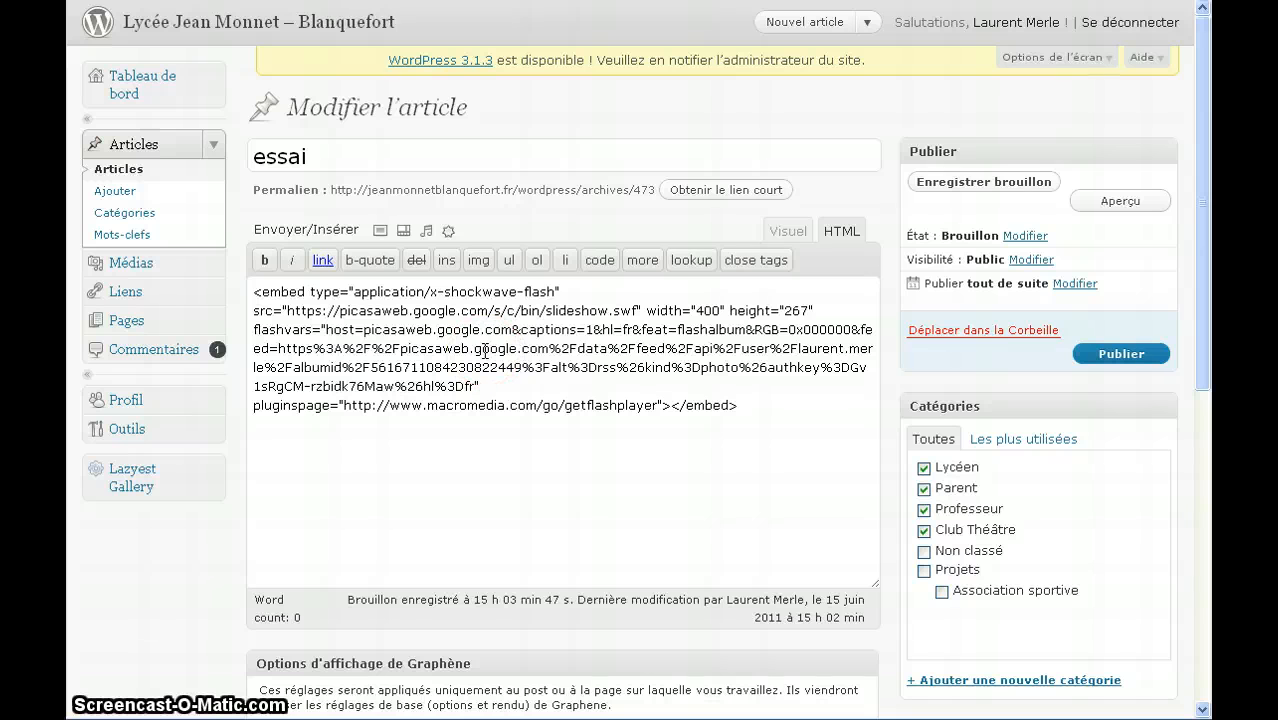
pyautogui.click(1101, 201)
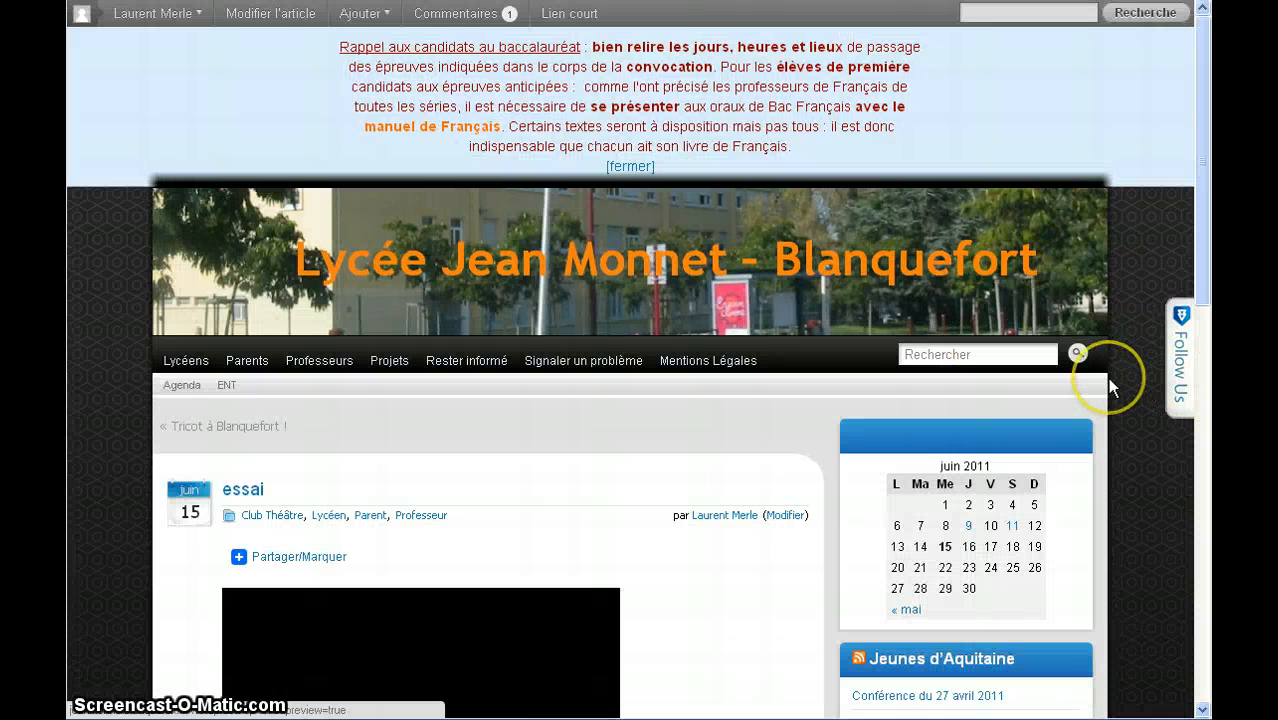
# - Check the slideshow in the article preview, reopen "essai" for editing and show its body in the visual editor
pyautogui.scroll(-3, 1107, 377)
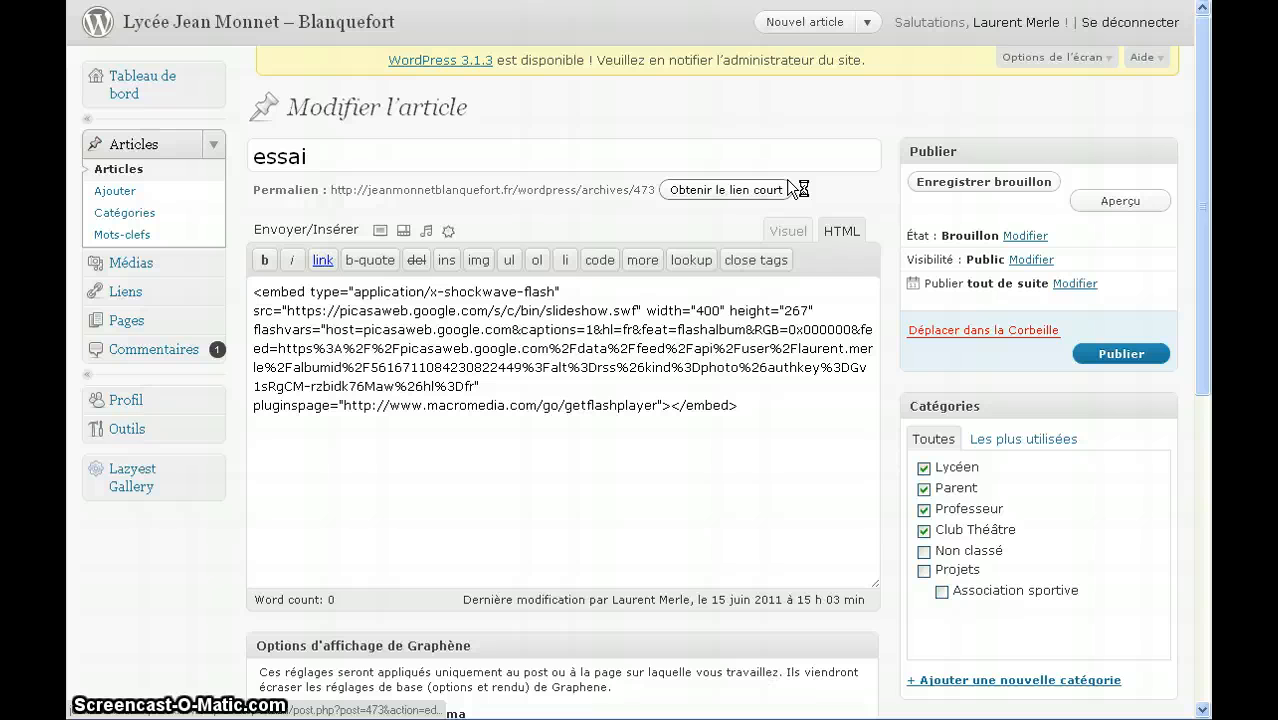
pyautogui.click(785, 241)
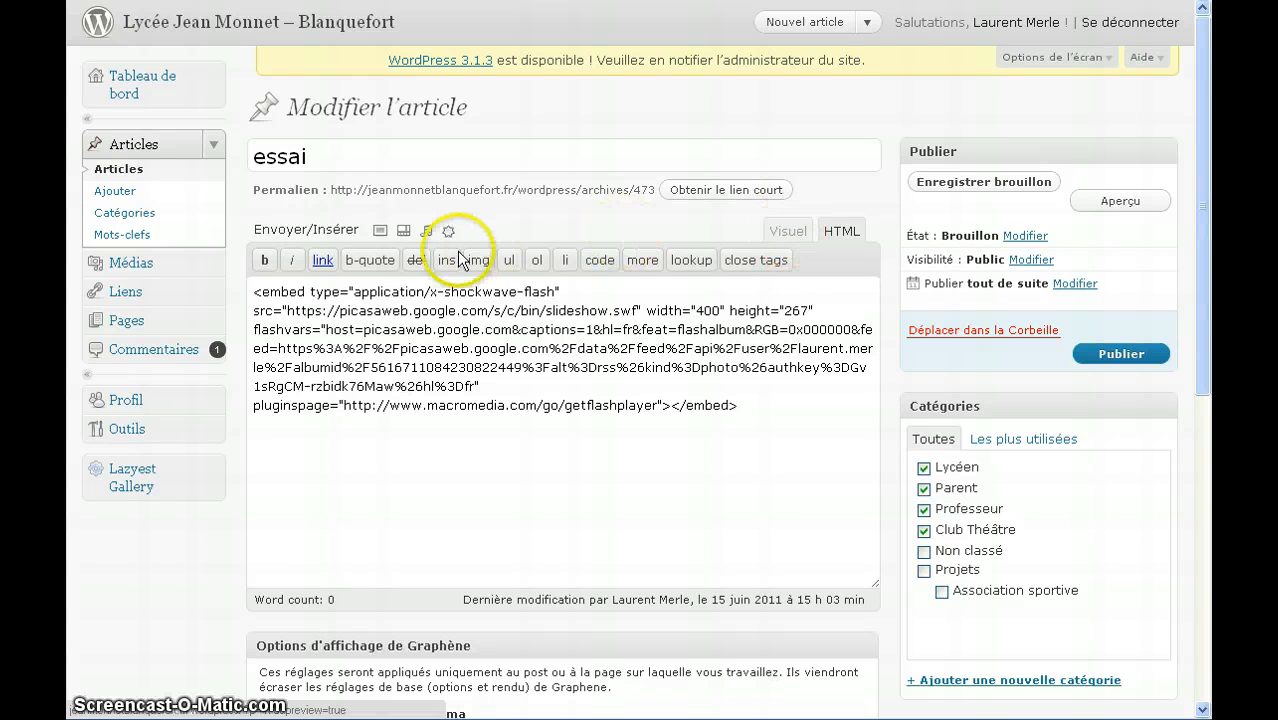
pyautogui.click(784, 230)
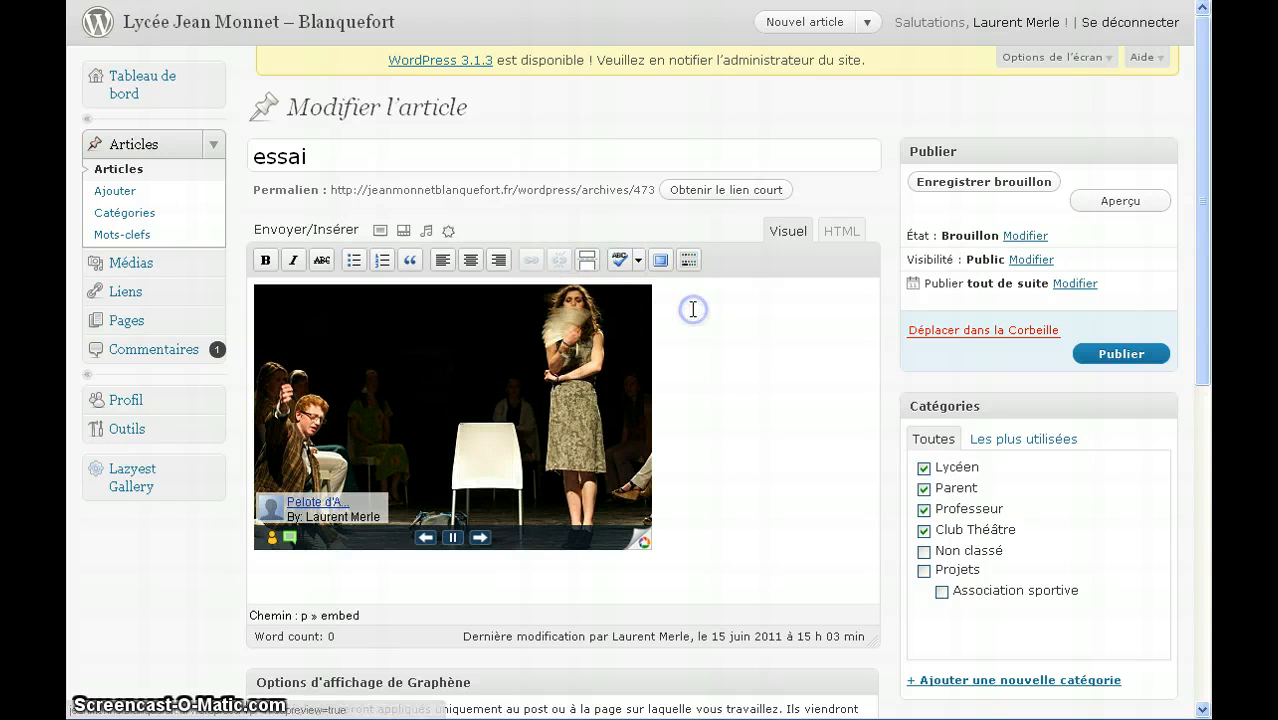
# - Enter the sample text "ùmsldfkgsùmldfg" directly after the slideshow in the article body
pyautogui.click(710, 448)
pyautogui.click(697, 512)
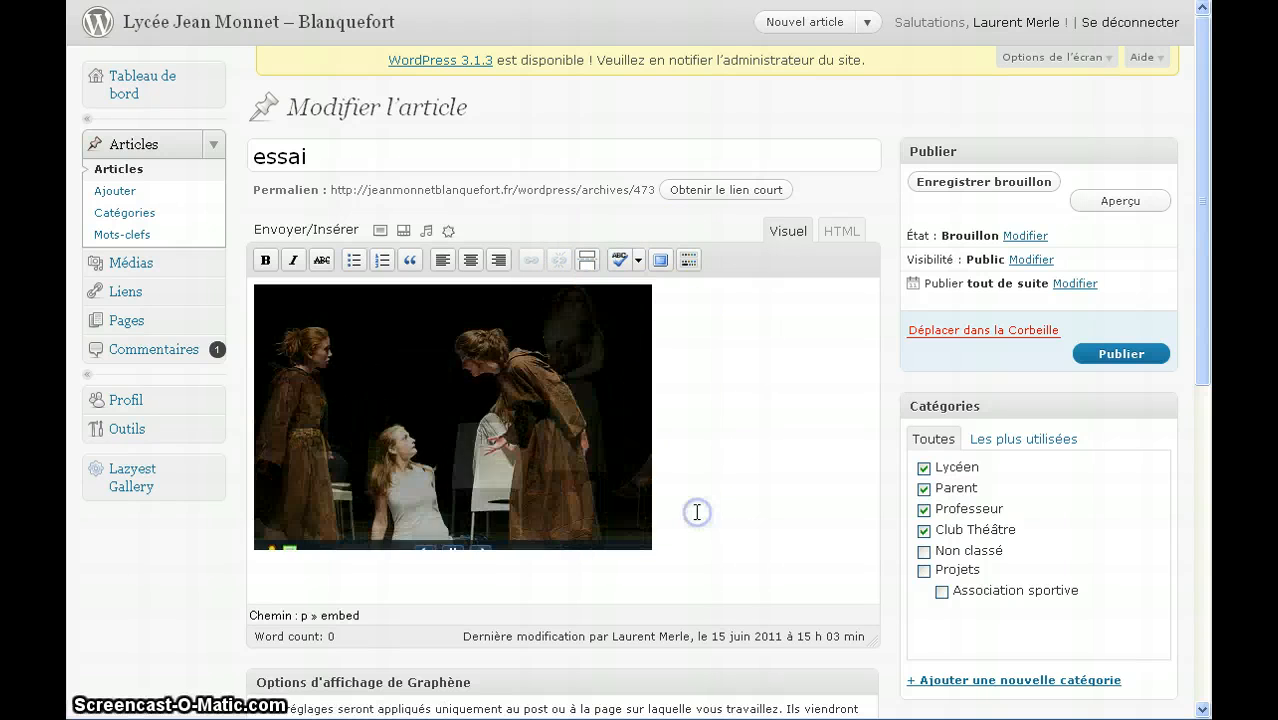
pyautogui.write('ùmsldfkgsùmldfg')
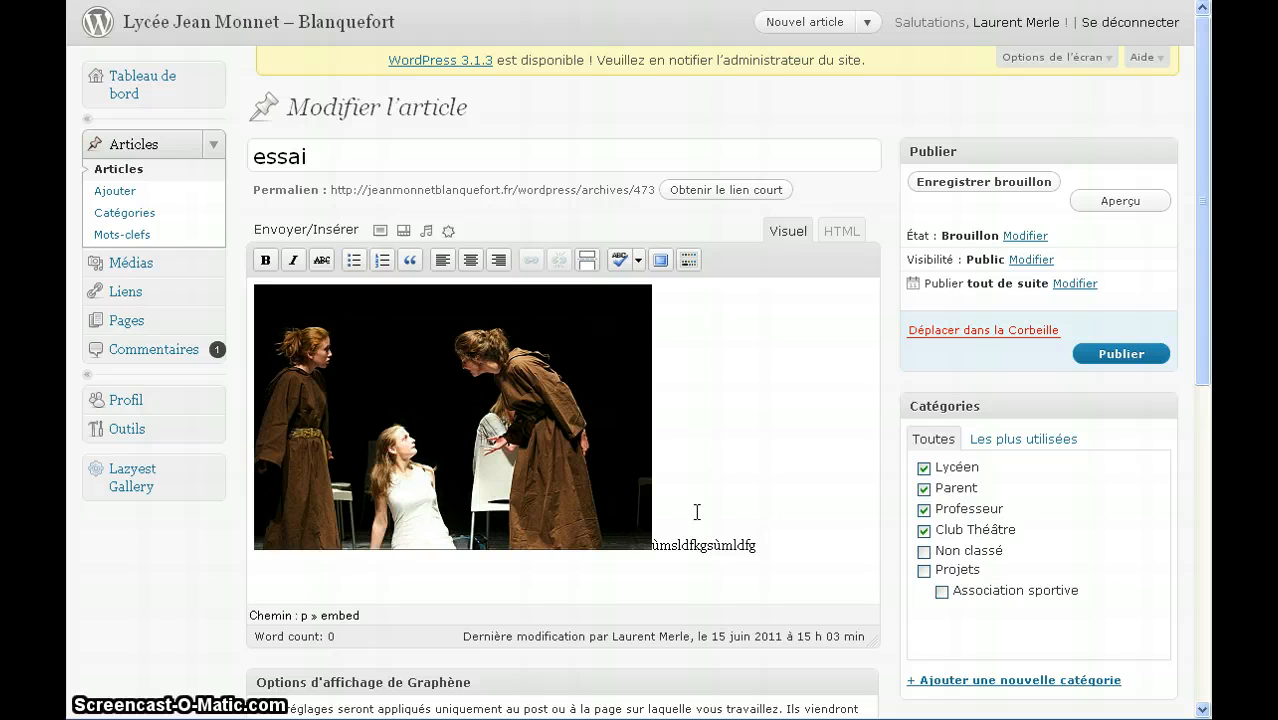
# - Delete the sample text and the embedded slideshow from the article body
pyautogui.press('BackSpace')
pyautogui.press('BackSpace')
pyautogui.press('BackSpace')
pyautogui.press('BackSpace')
pyautogui.press('BackSpace')
pyautogui.press('BackSpace')
pyautogui.press('BackSpace')
pyautogui.press('BackSpace')
pyautogui.press('BackSpace')
pyautogui.press('BackSpace')
pyautogui.press('BackSpace')
pyautogui.press('BackSpace')
pyautogui.press('BackSpace')
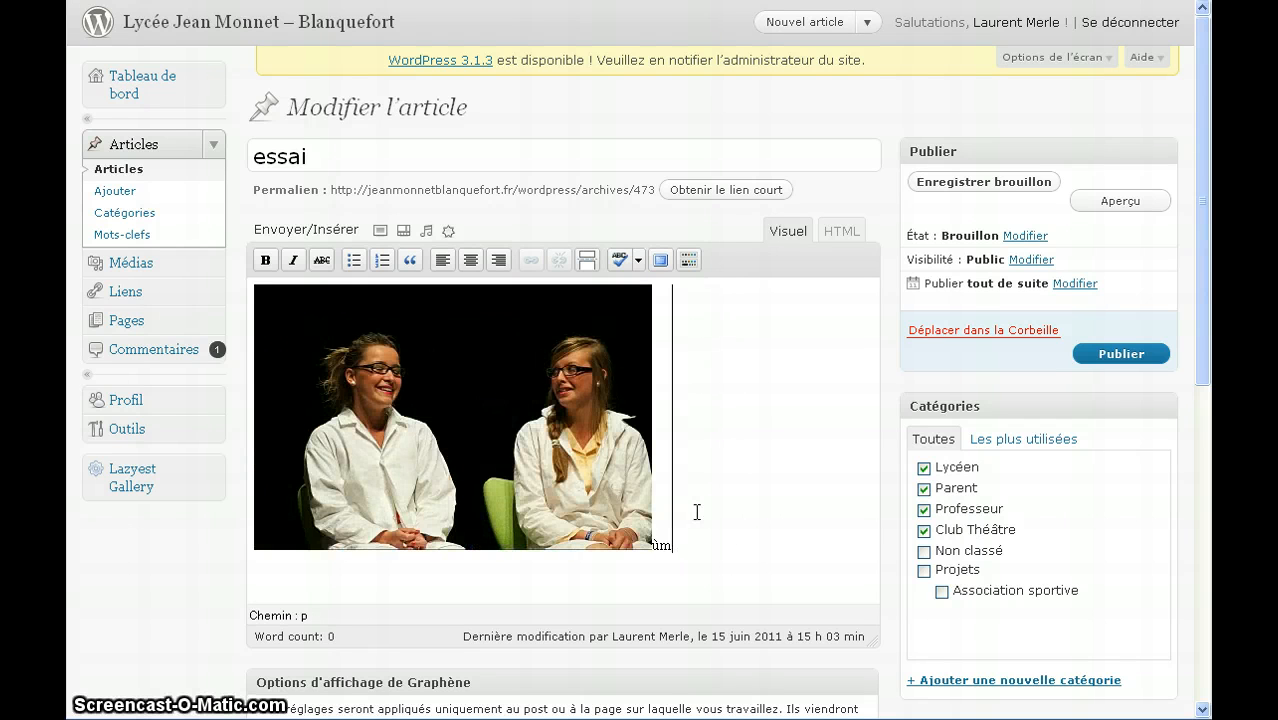
pyautogui.press('BackSpace')
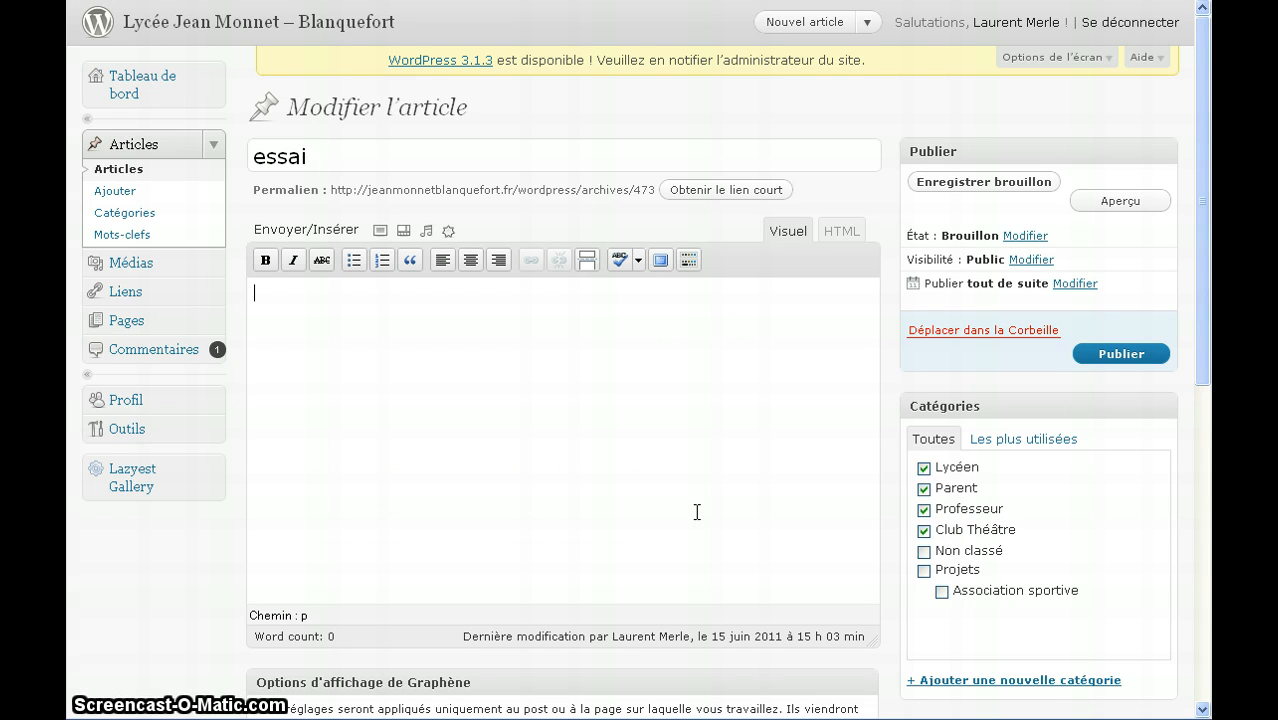
# - Enter the sample lines "qsdmlkfjqmslkjf" and "gsùmdlfgkùsml" in the article body, and clear them in the HTML editor
pyautogui.write('qsdmlkfjqmslkjf')
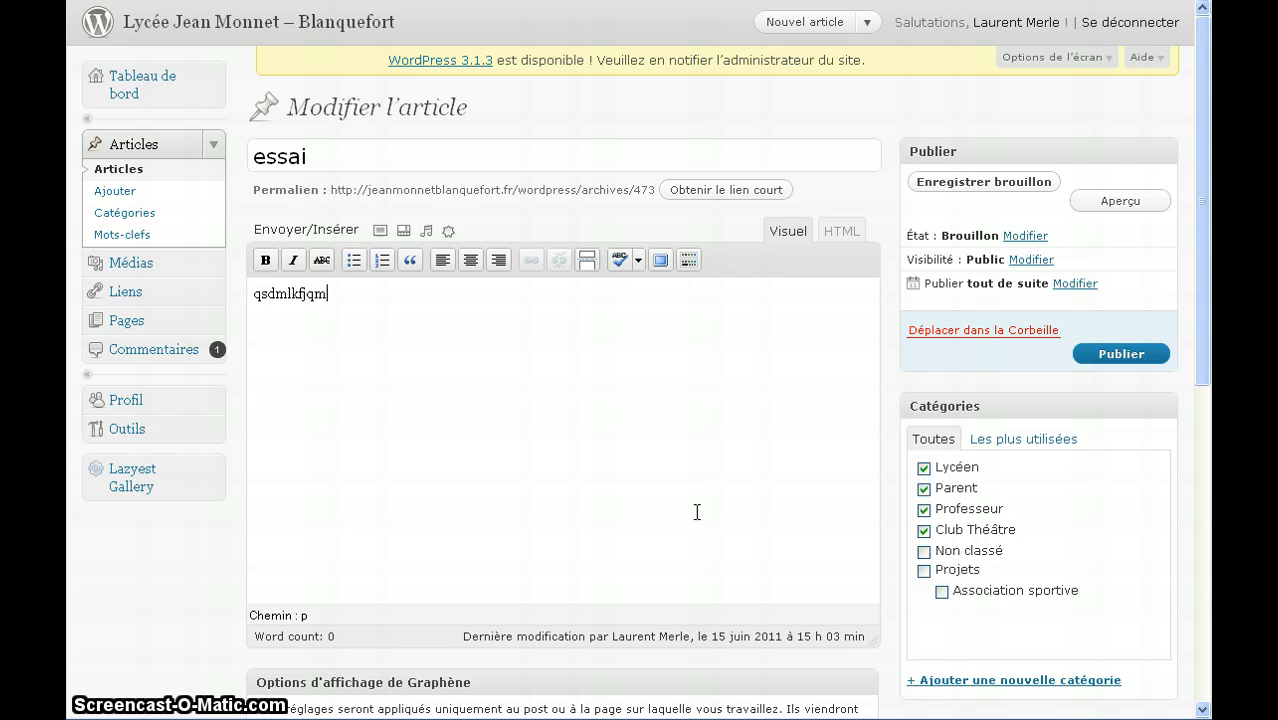
pyautogui.press('Return')
pyautogui.write('gsùmdlfgkùsml')
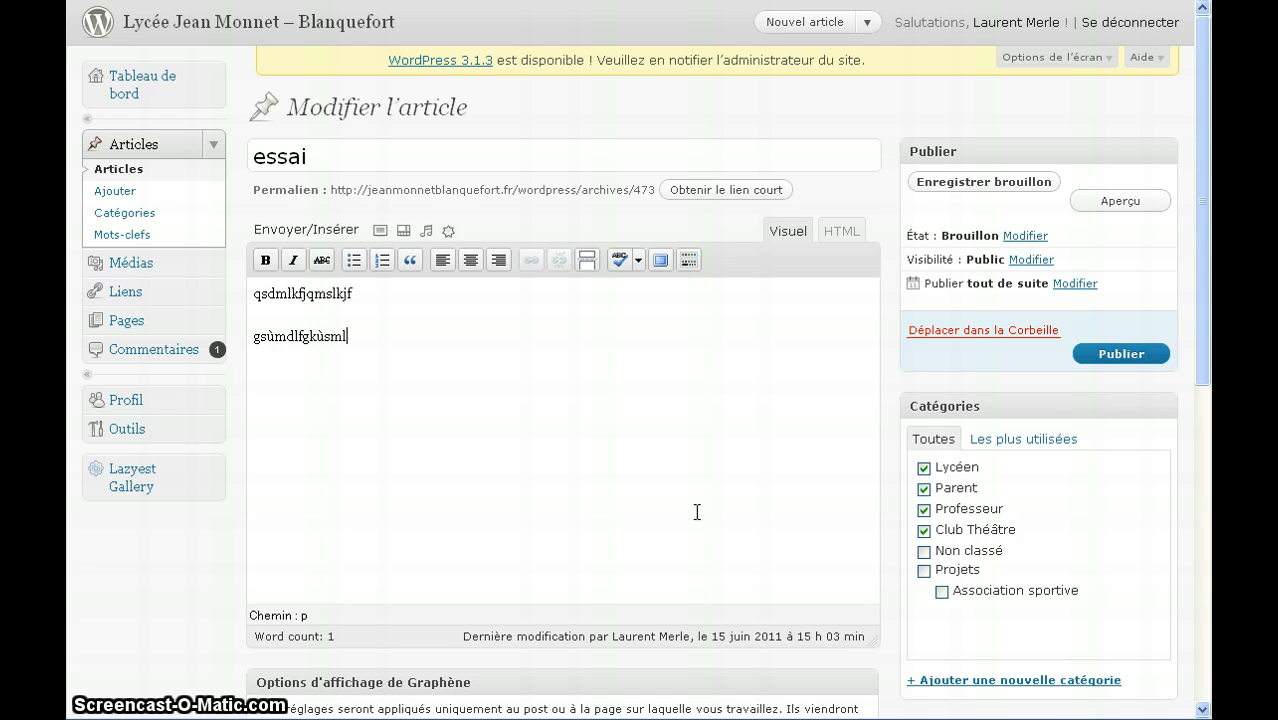
pyautogui.click(836, 230)
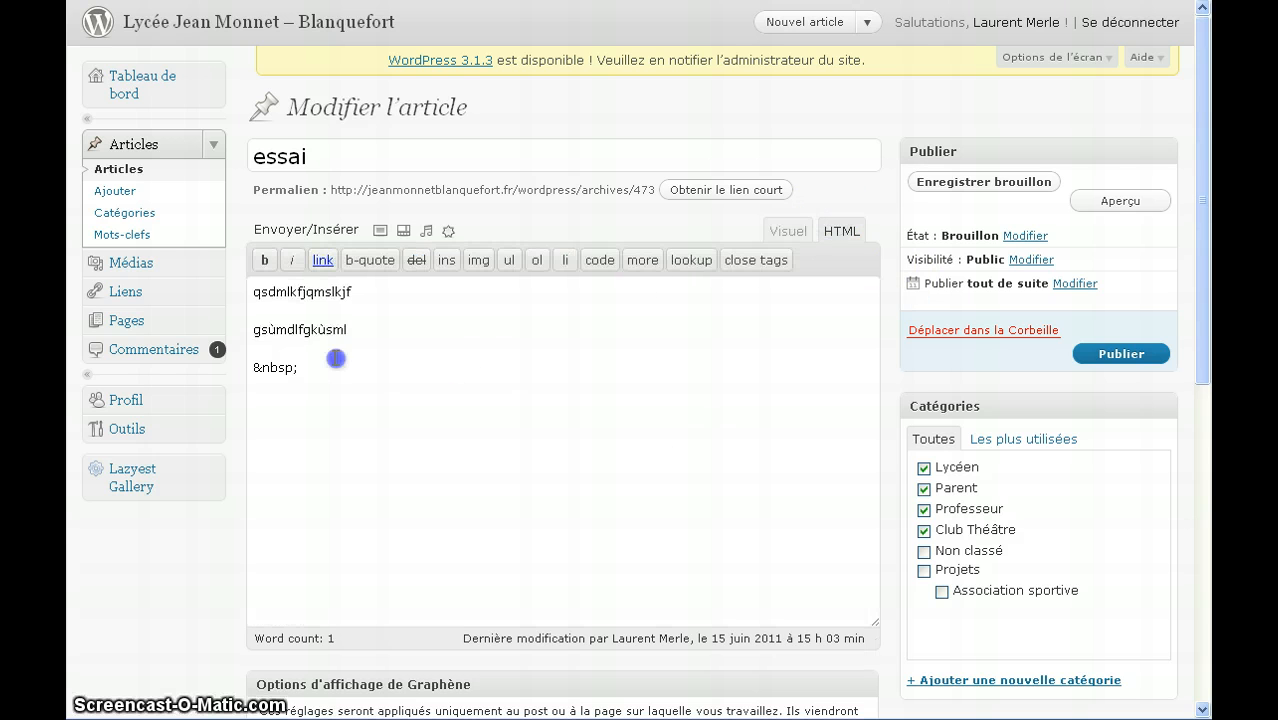
pyautogui.moveTo(334, 357); pyautogui.dragTo(207, 279)
pyautogui.press('Delete')
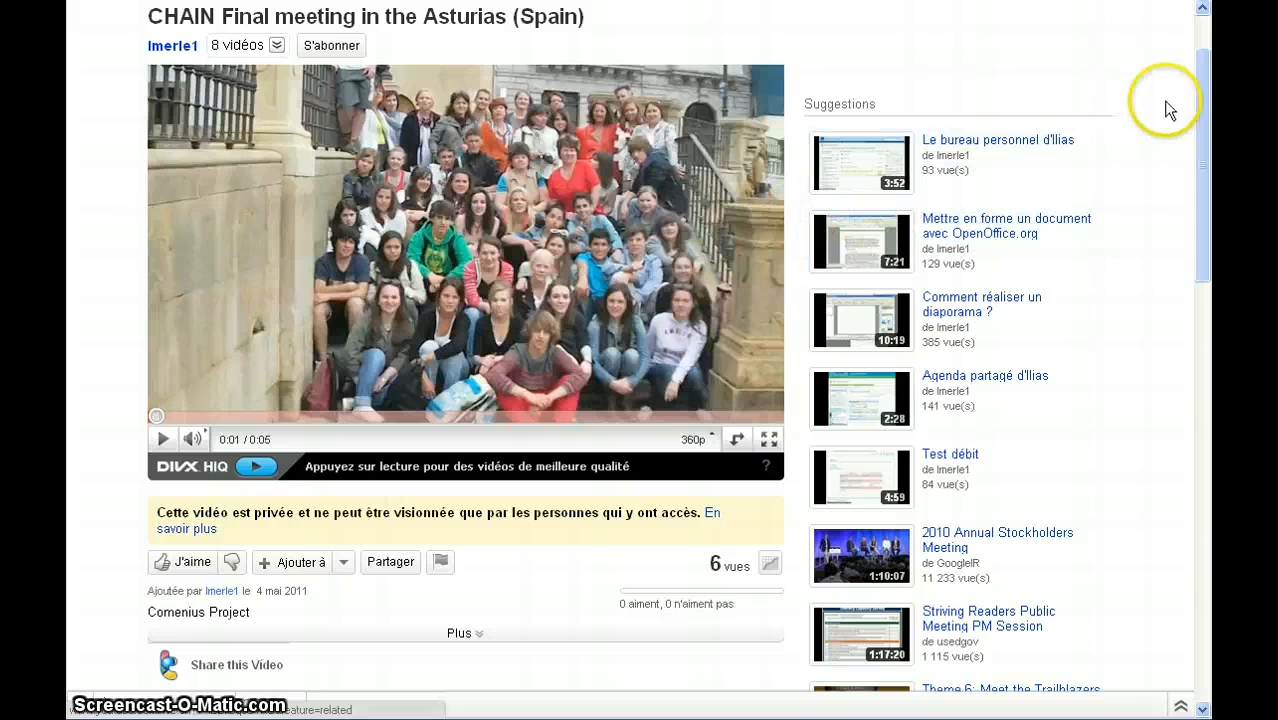
# - Switch to the YouTube video "CHAIN Final meeting in the Asturias (Spain)" and display its embed code through the sharing options
pyautogui.scroll(2, 1198, 105)
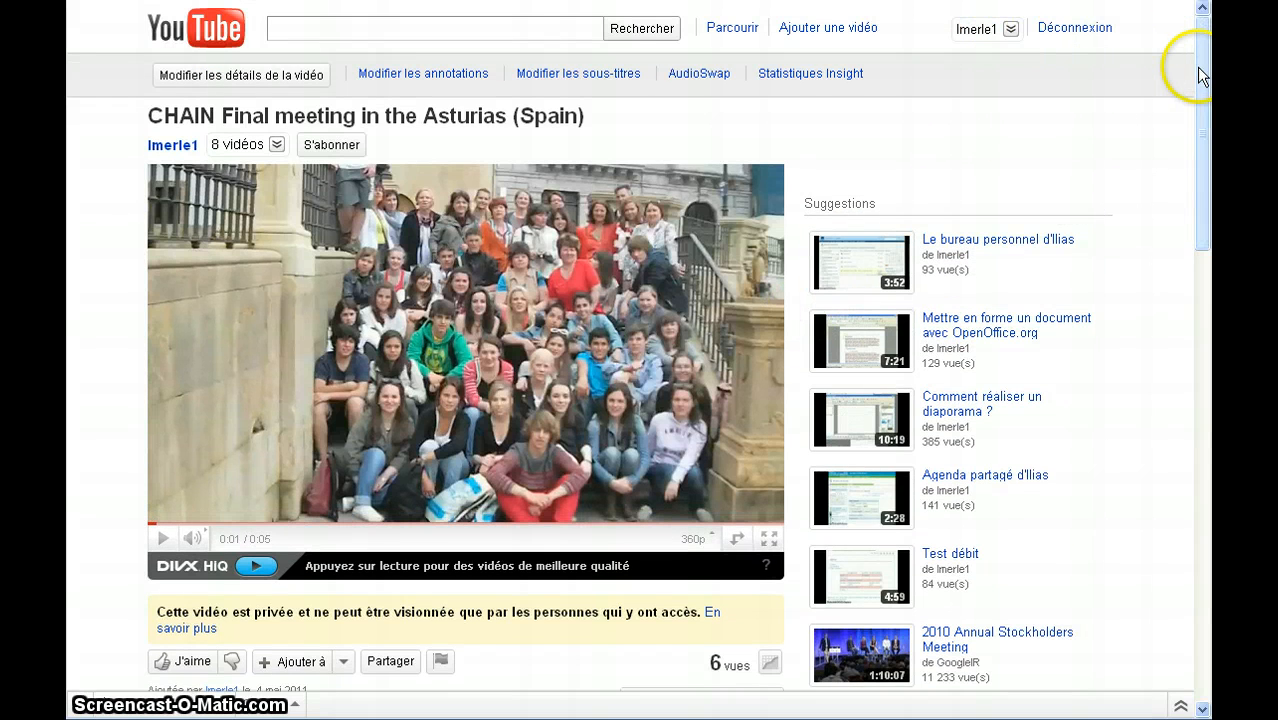
pyautogui.scroll(-1, 1200, 85)
pyautogui.scroll(1, 1200, 85)
pyautogui.scroll(-1, 1202, 85)
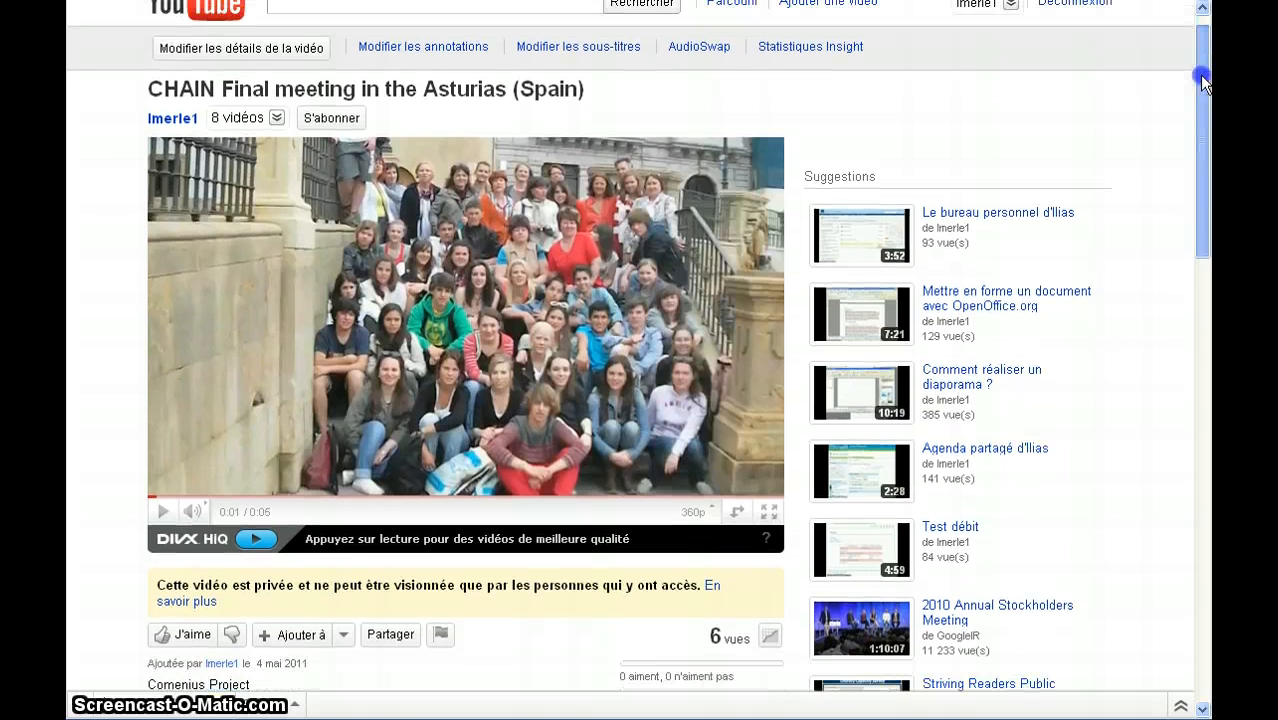
pyautogui.moveTo(1202, 85); pyautogui.dragTo(1198, 162)
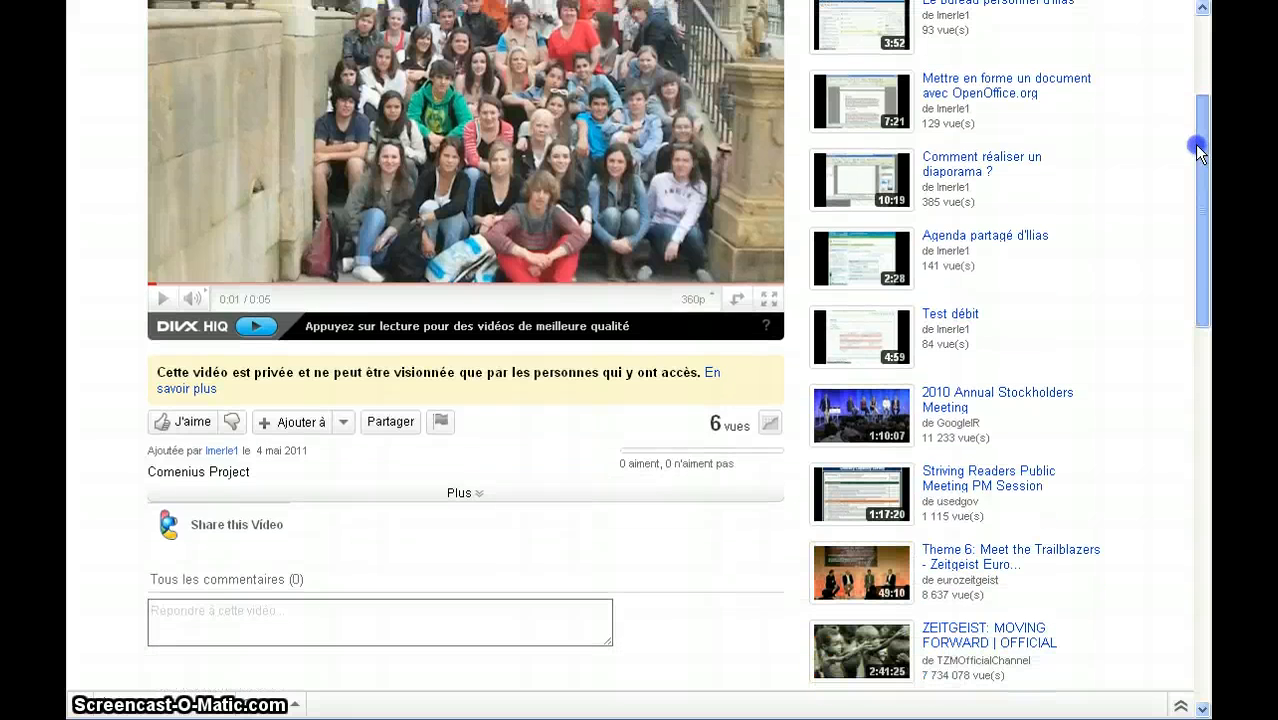
pyautogui.click(391, 428)
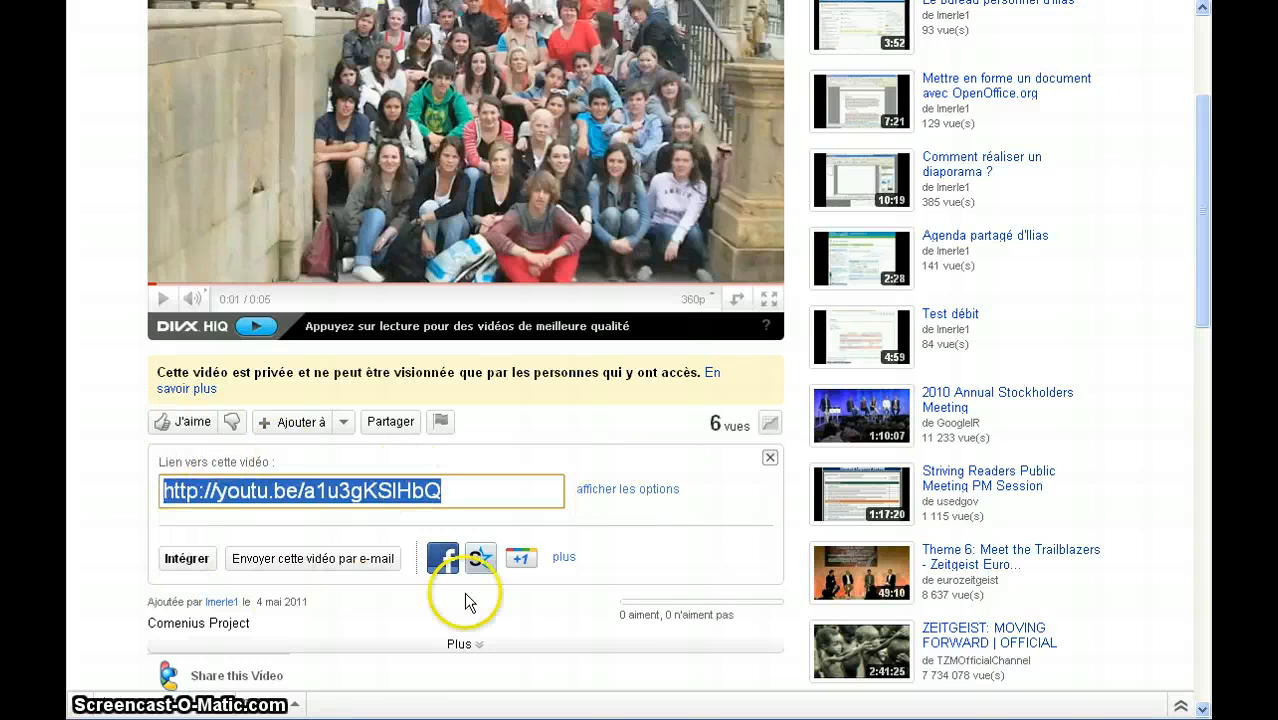
pyautogui.click(183, 562)
pyautogui.scroll(-3, 682, 551)
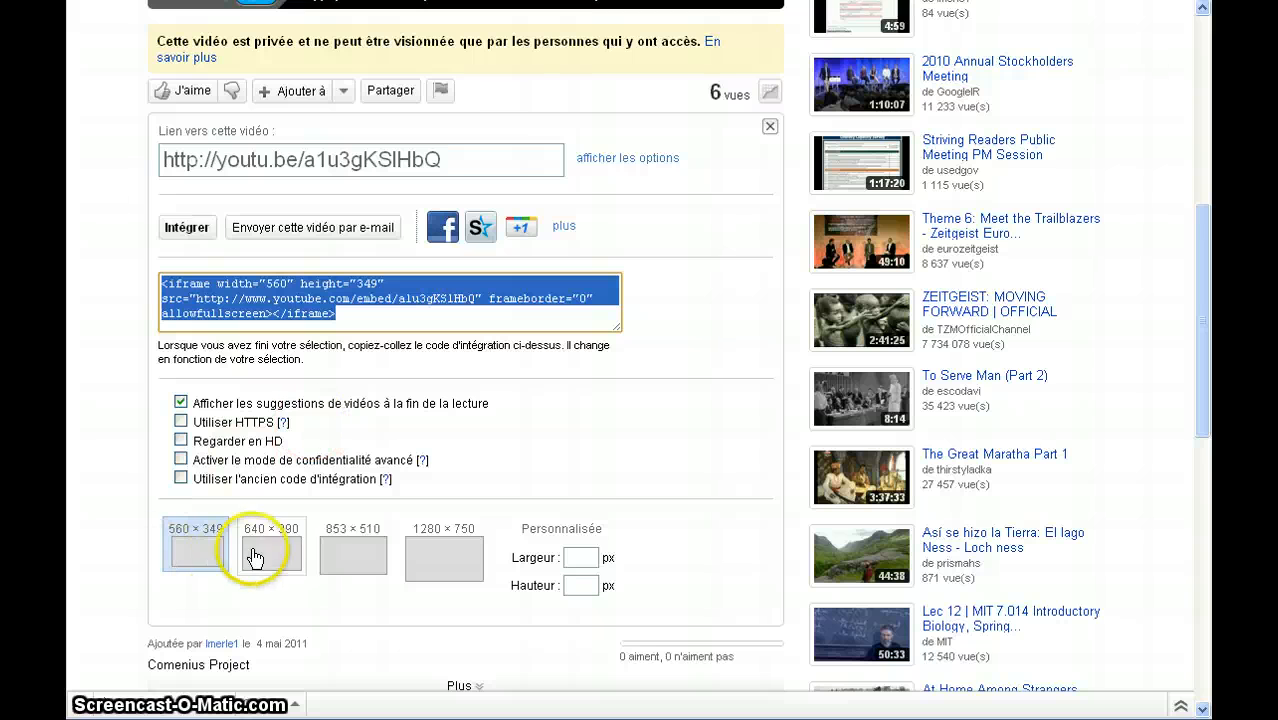
# - Keep the embed size at 560 × 349, enable "Activer le mode de confidentialité avancé" and enlarge the code box
pyautogui.click(227, 572)
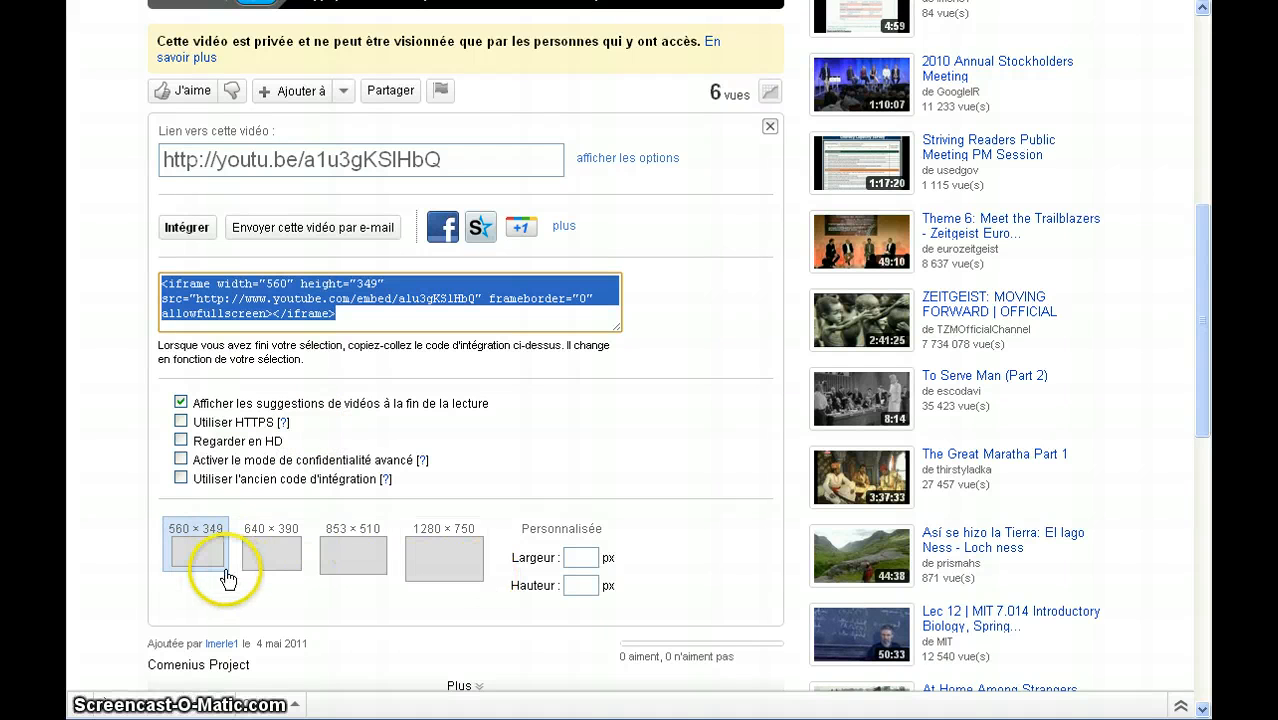
pyautogui.click(181, 460)
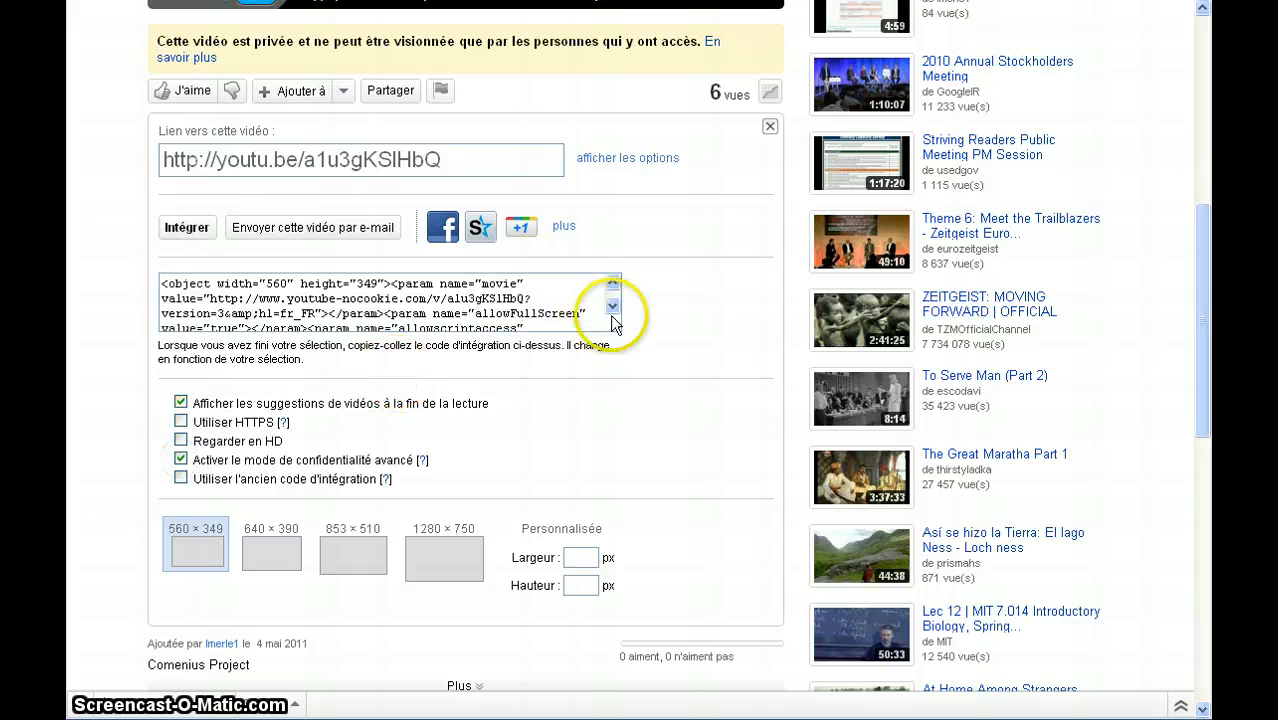
pyautogui.moveTo(613, 327); pyautogui.dragTo(682, 409)
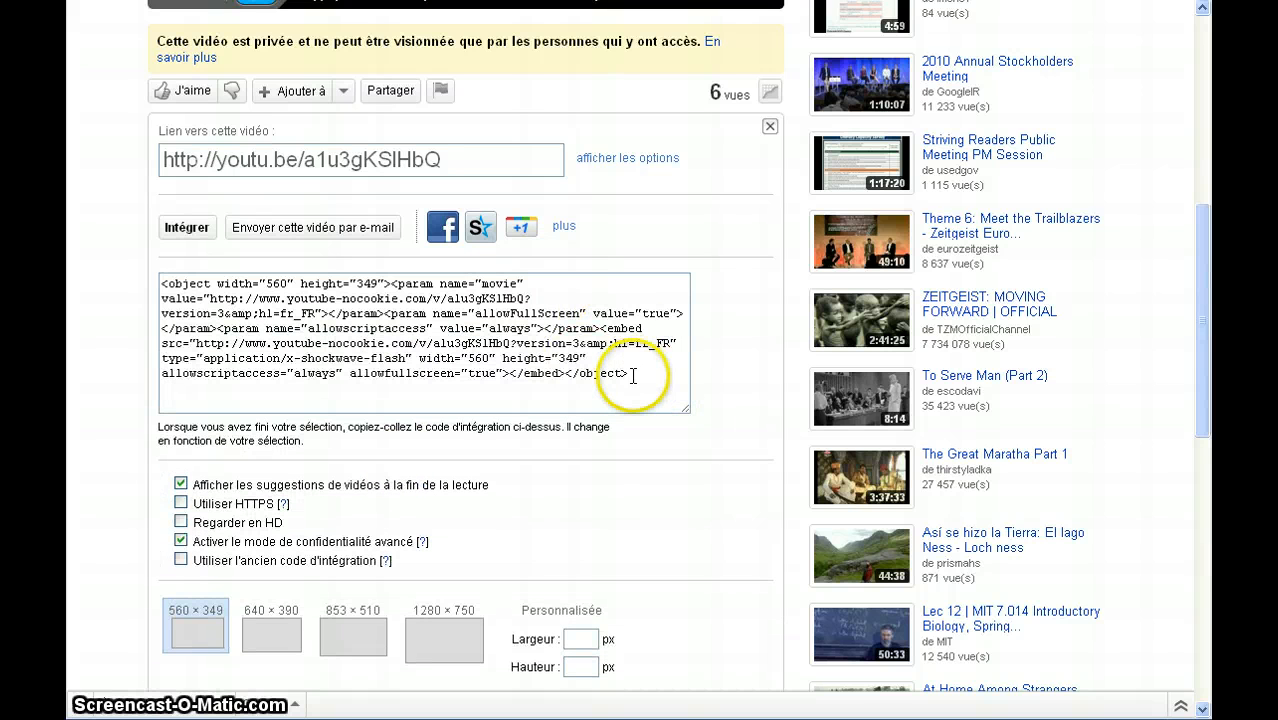
# - Copy the complete embed code of the YouTube video
pyautogui.moveTo(200, 427); pyautogui.dragTo(308, 440)
pyautogui.moveTo(630, 374); pyautogui.dragTo(166, 283)
pyautogui.rightClick(247, 298)
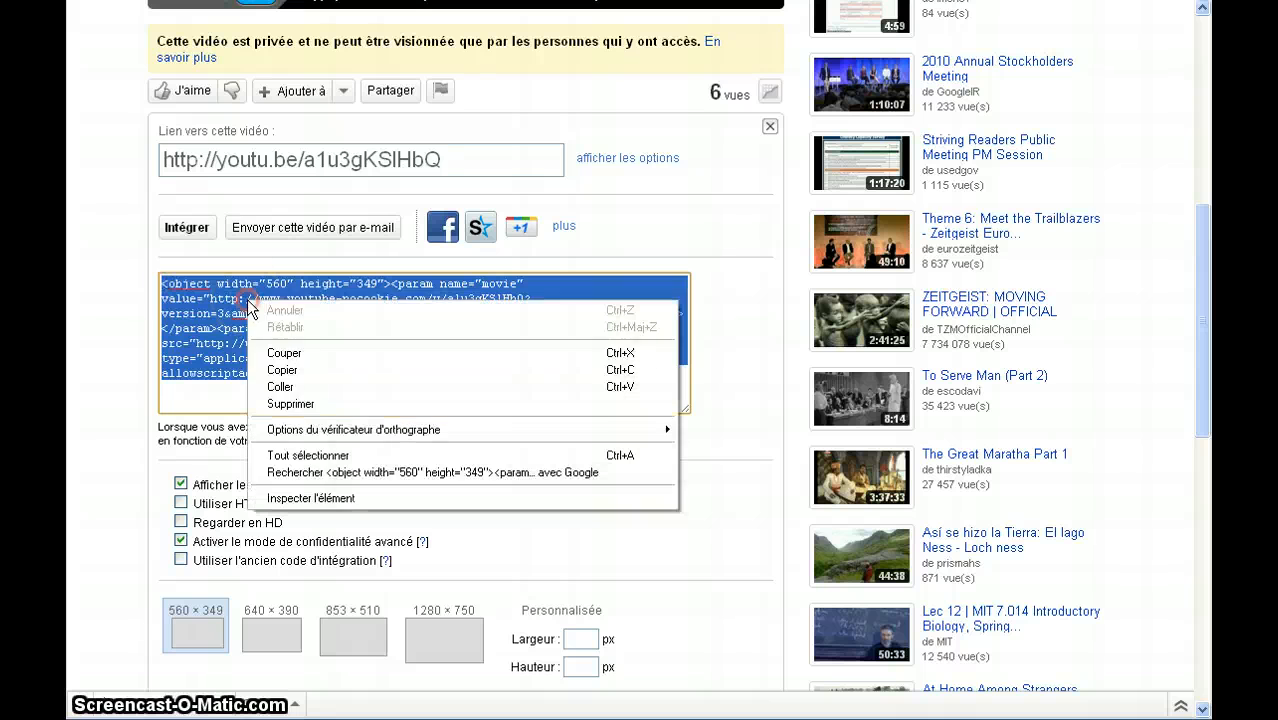
pyautogui.click(293, 366)
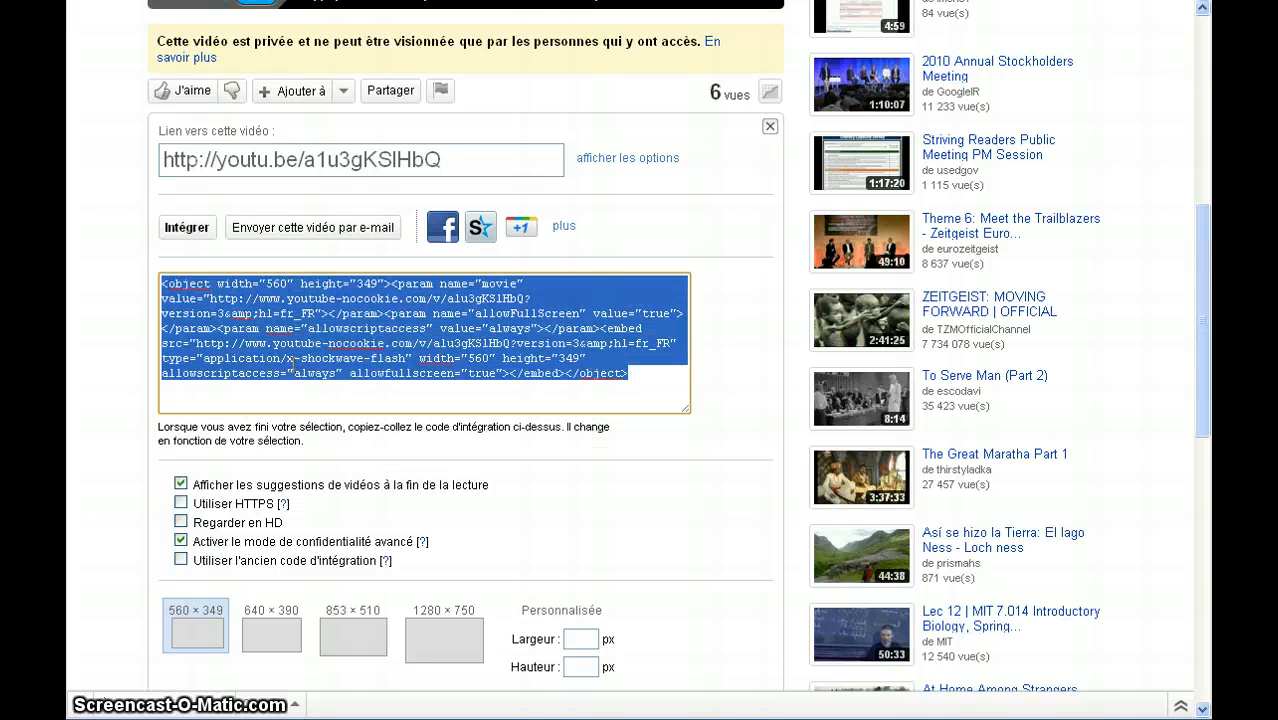
# - Paste the video's embed code into the HTML body of the WordPress article "essai" and check the video in the article preview
pyautogui.hotkey('ctrl', 'Tab')
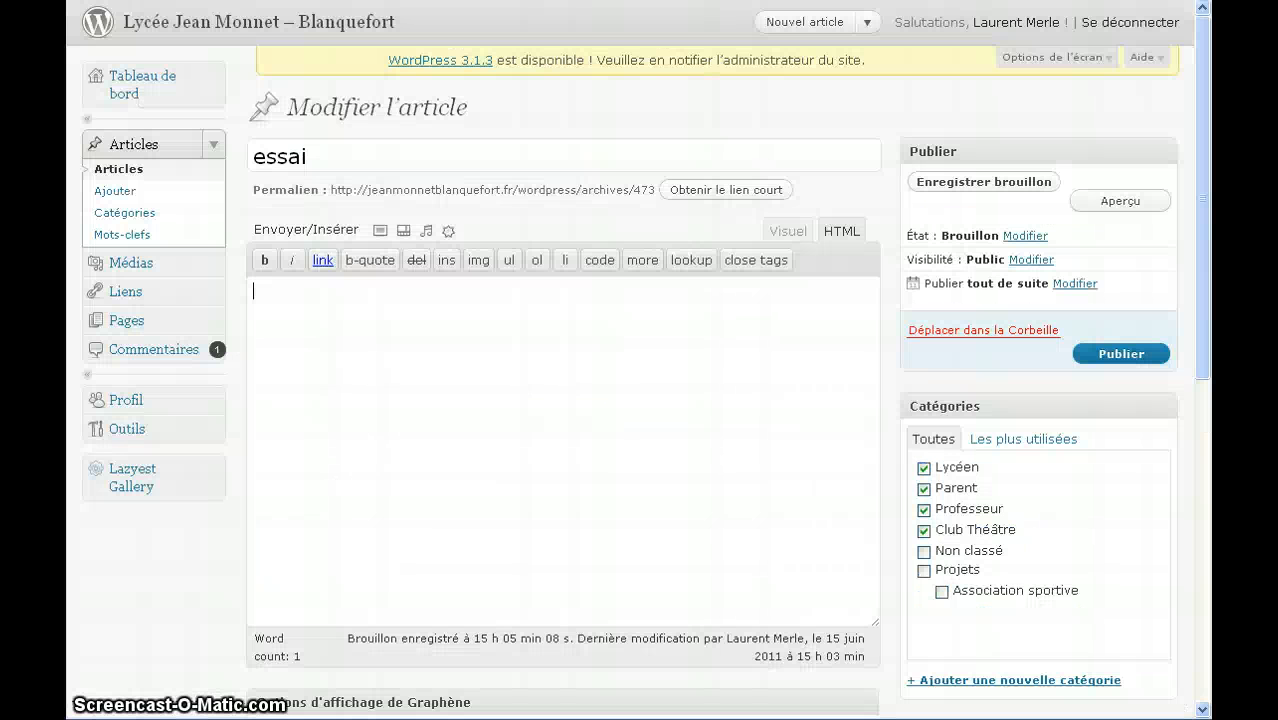
pyautogui.click(618, 296)
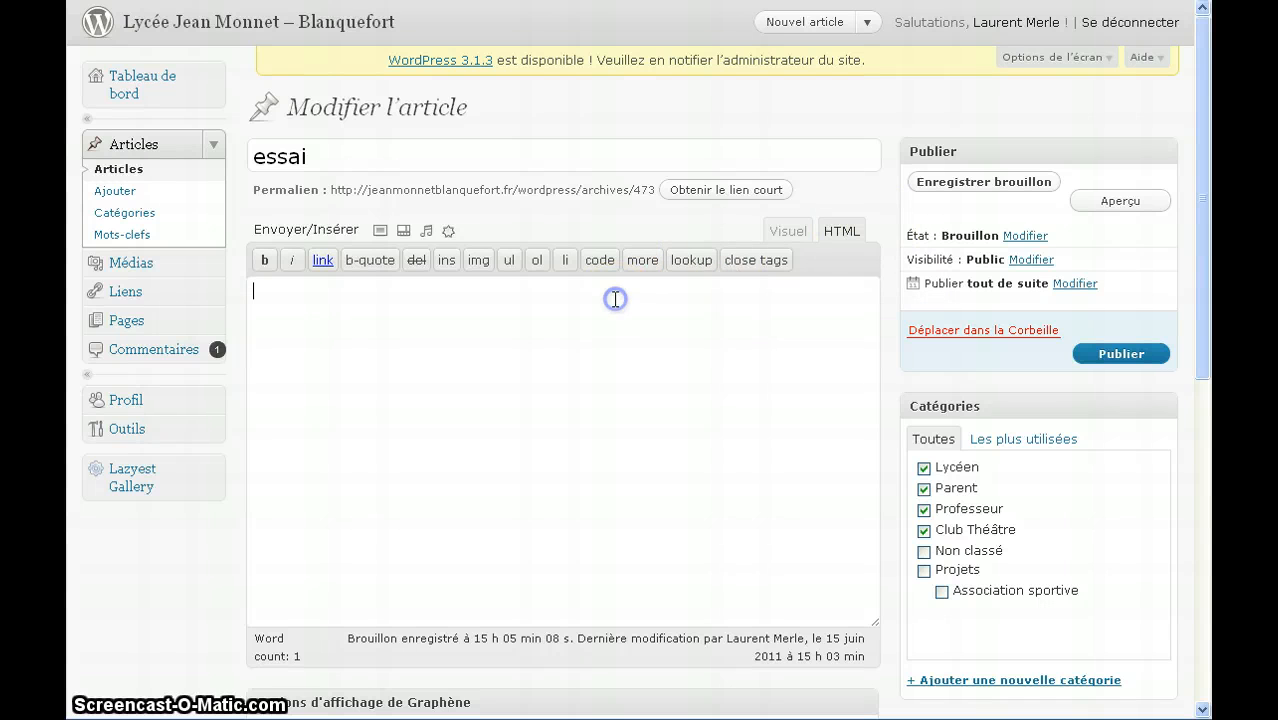
pyautogui.hotkey('ctrl', 'v')
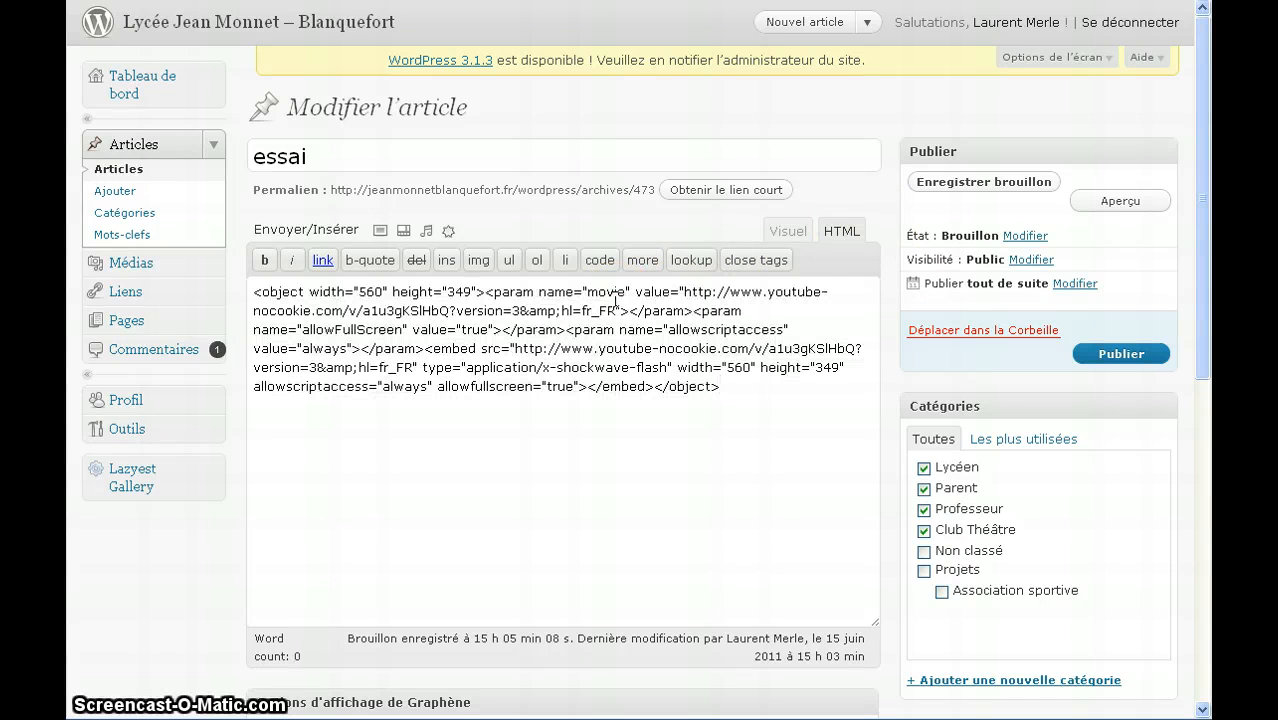
pyautogui.click(1135, 204)
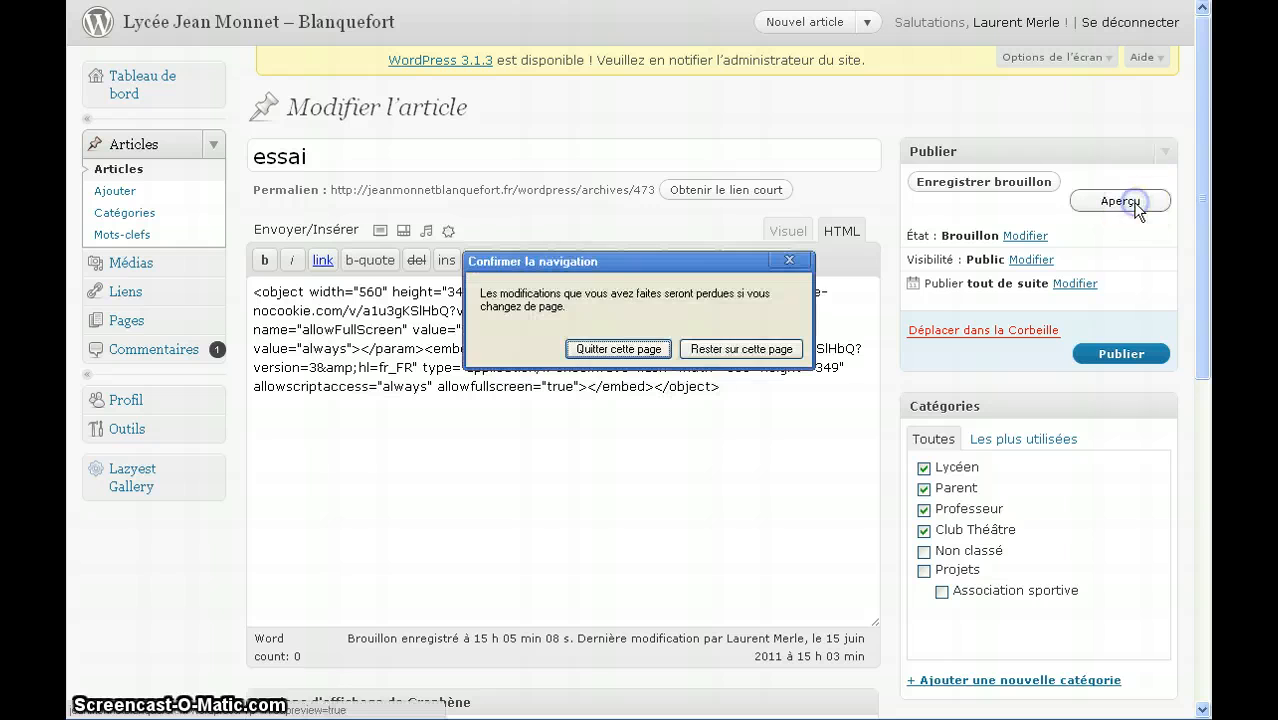
pyautogui.click(618, 348)
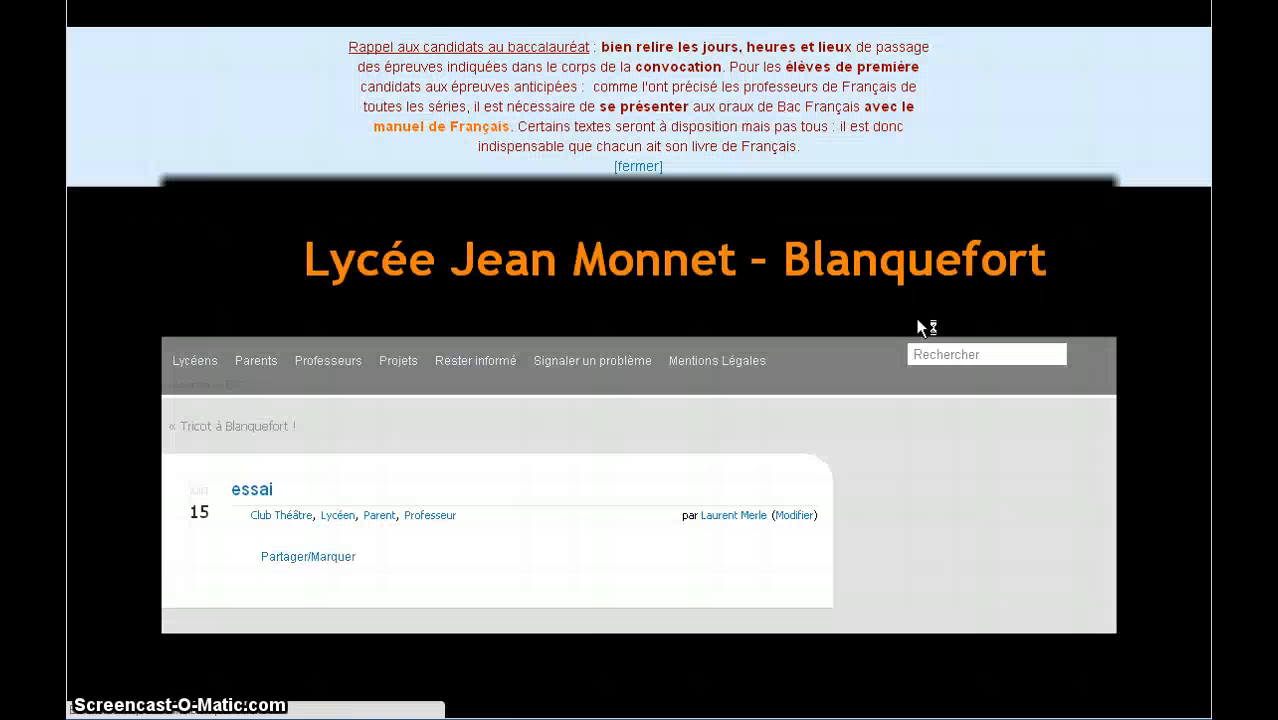
pyautogui.scroll(-2, 908, 319)
pyautogui.scroll(-6, 907, 318)
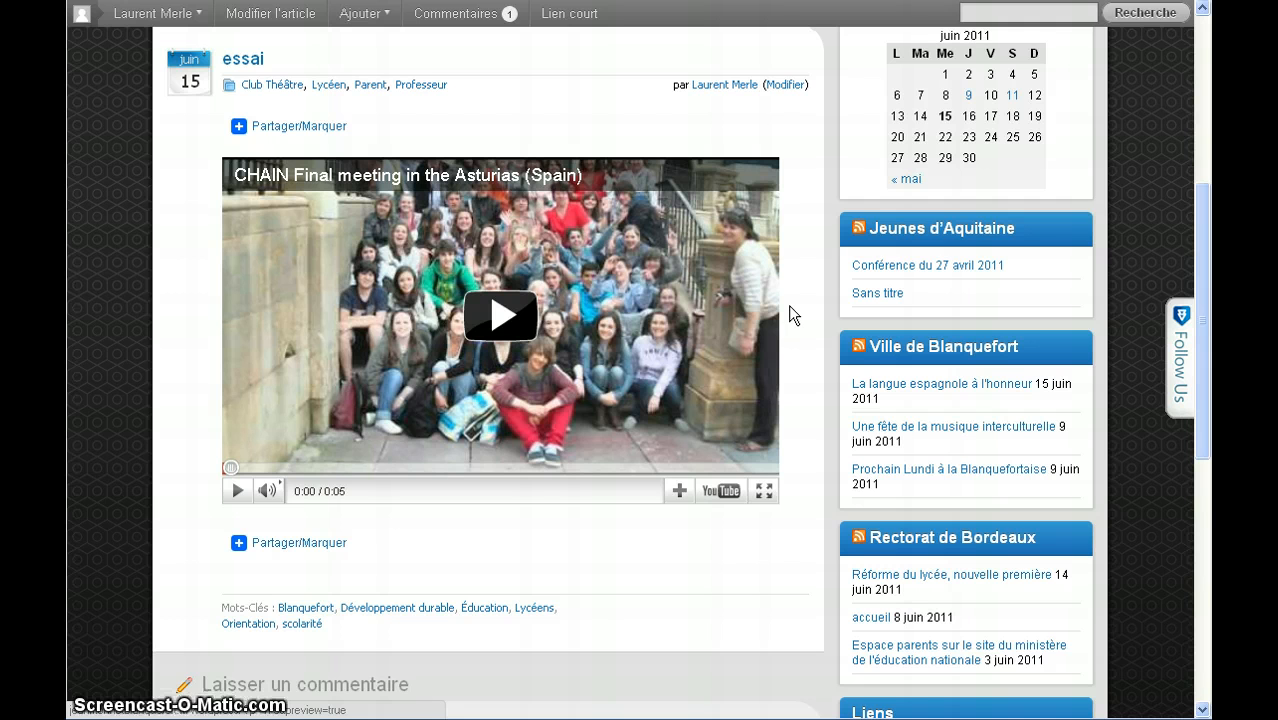
pyautogui.click(594, 364)
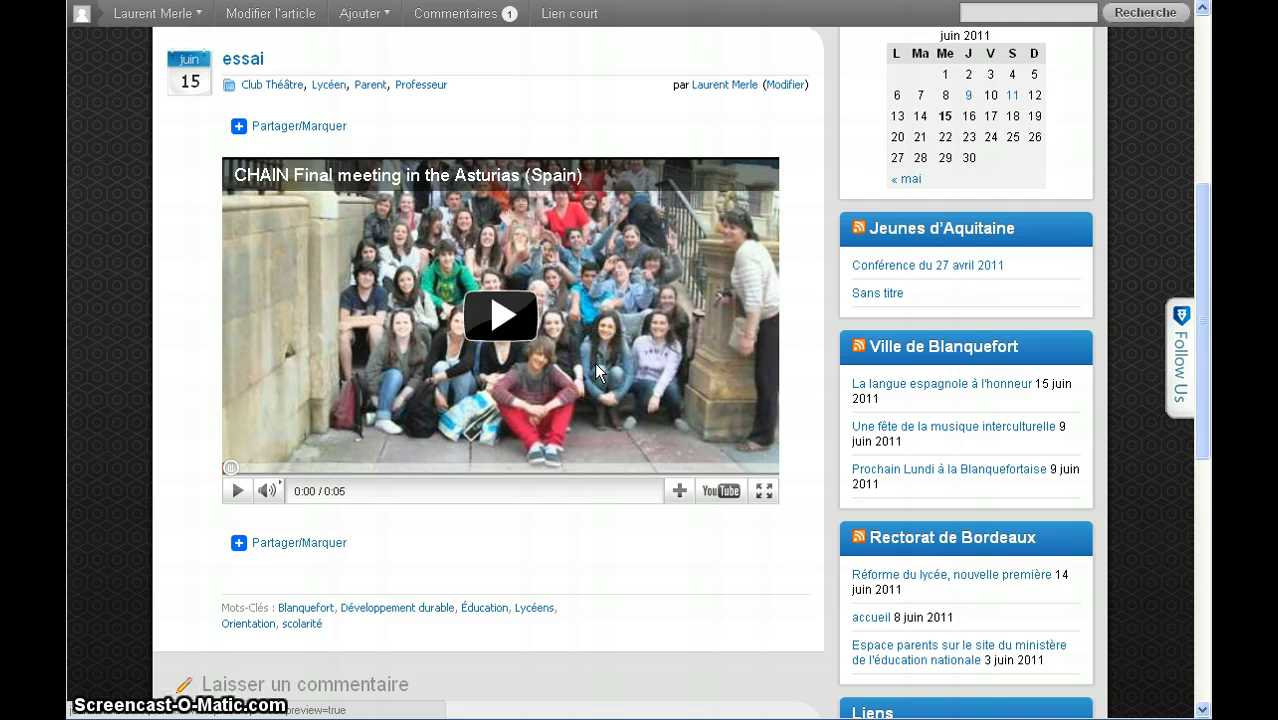